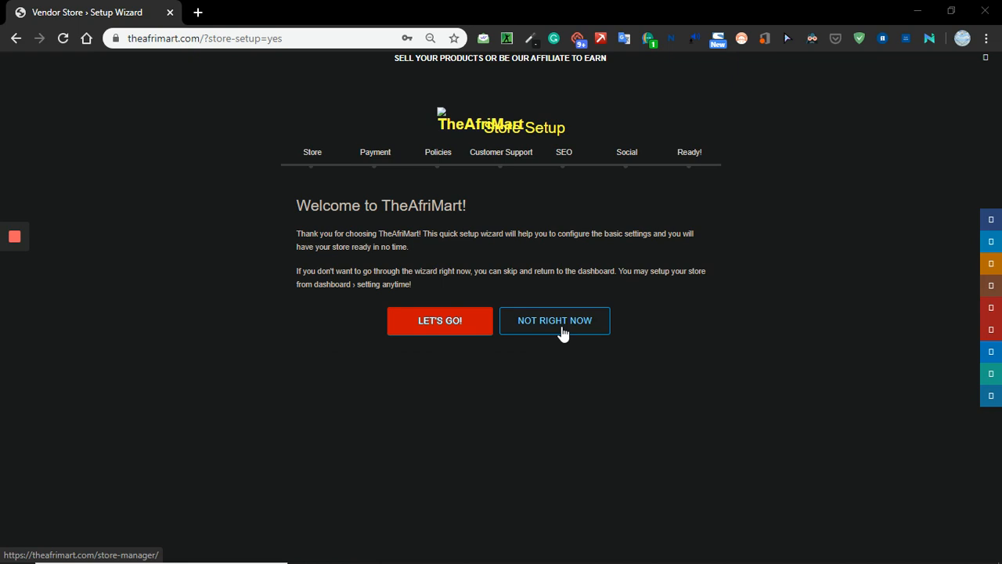
# Start the store setup wizard and open the file selection for uploading the store logo.
pyautogui.click(440, 328)
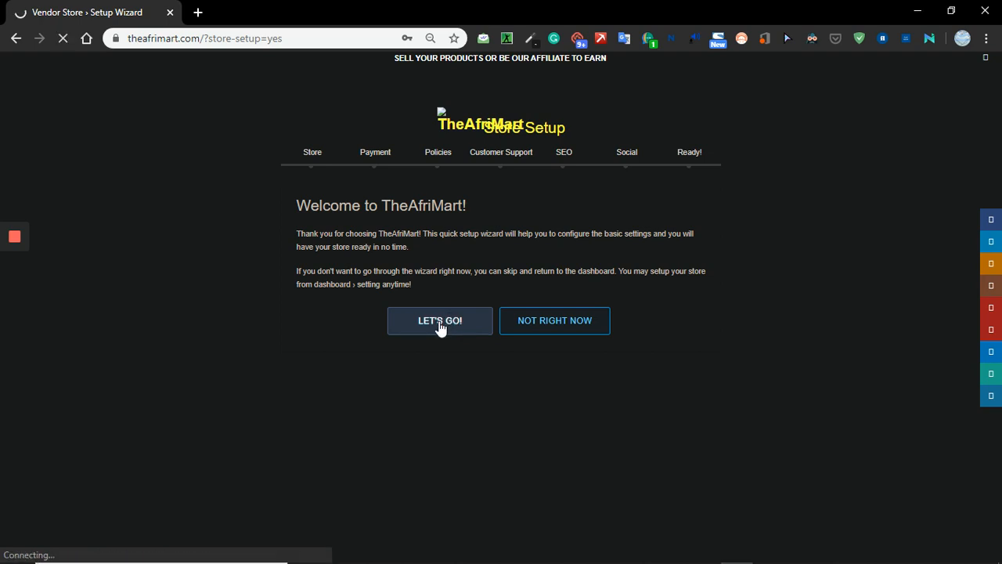
pyautogui.moveTo(17, 274)
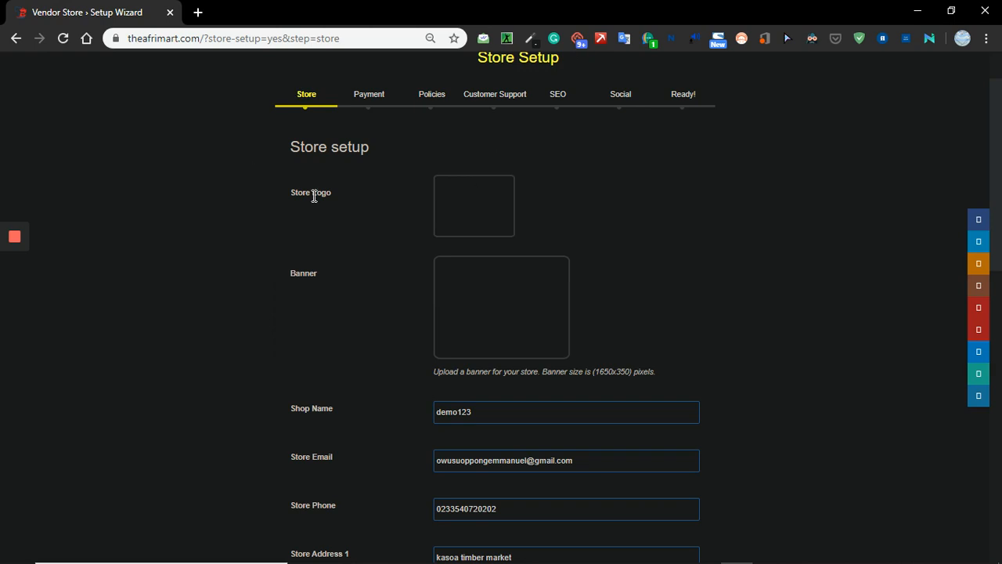
pyautogui.click(462, 215)
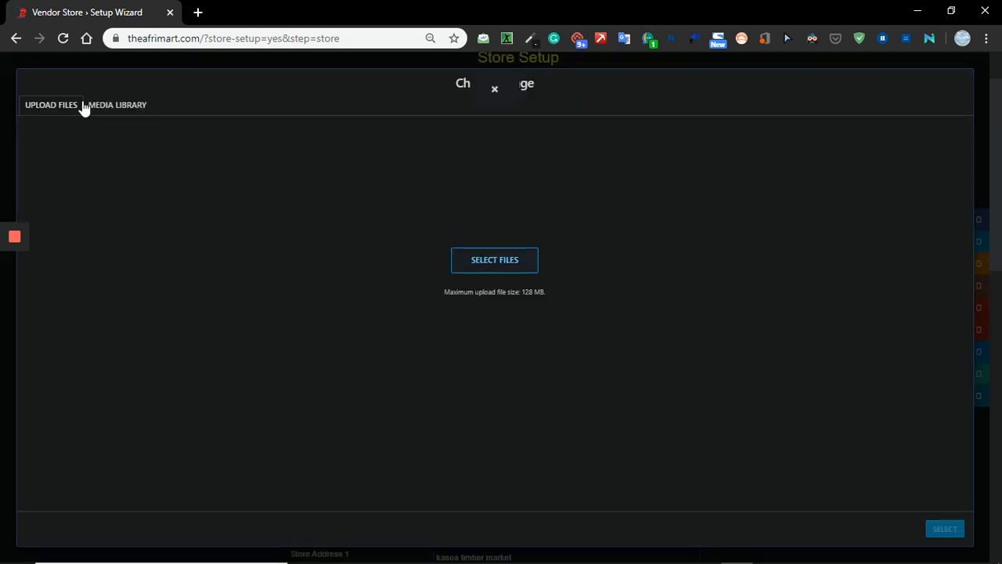
pyautogui.click(505, 263)
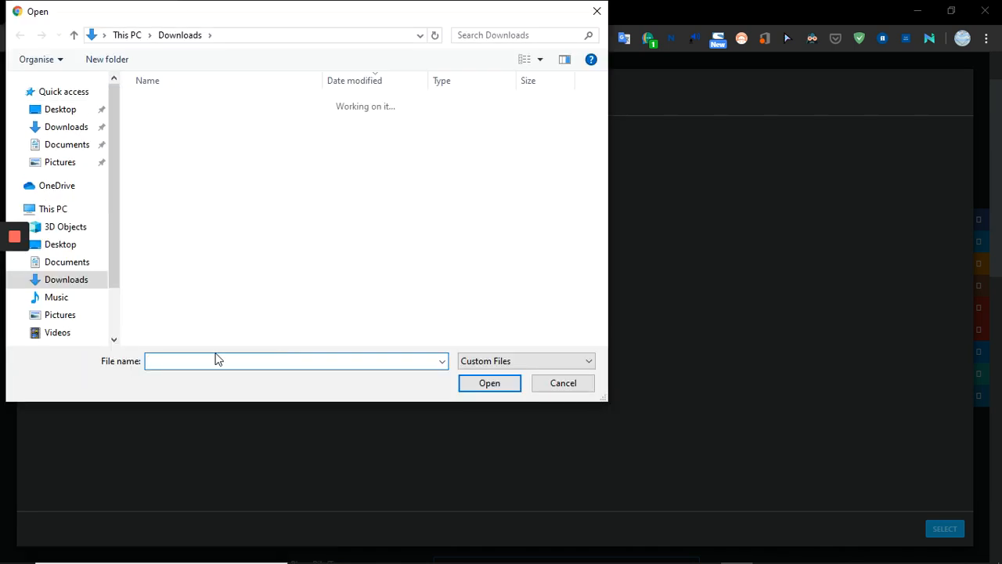
# Browse to the Desktop folder and look for the logo file by the name "theafr".
pyautogui.write('a')
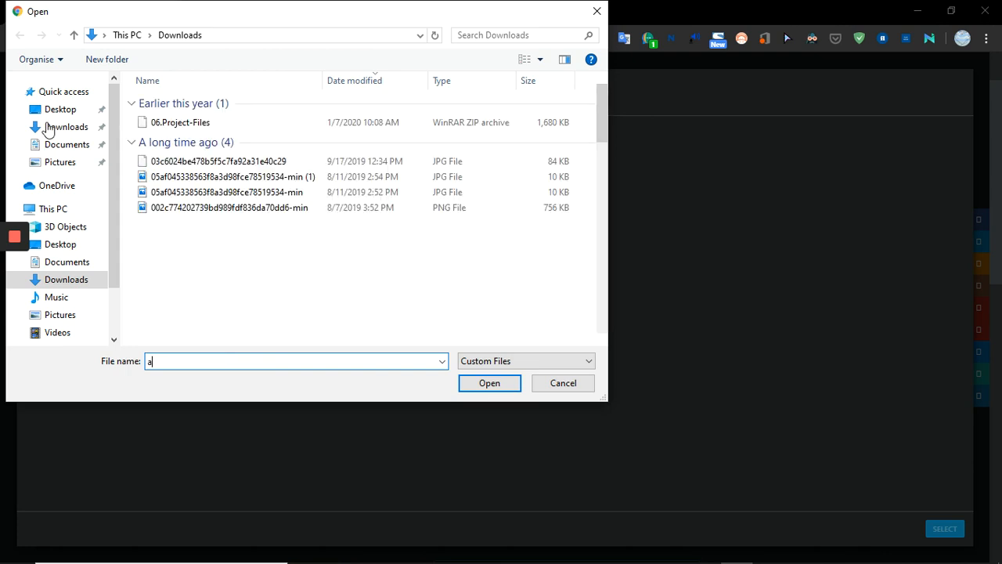
pyautogui.click(60, 110)
pyautogui.click(187, 361)
pyautogui.press('BackSpace')
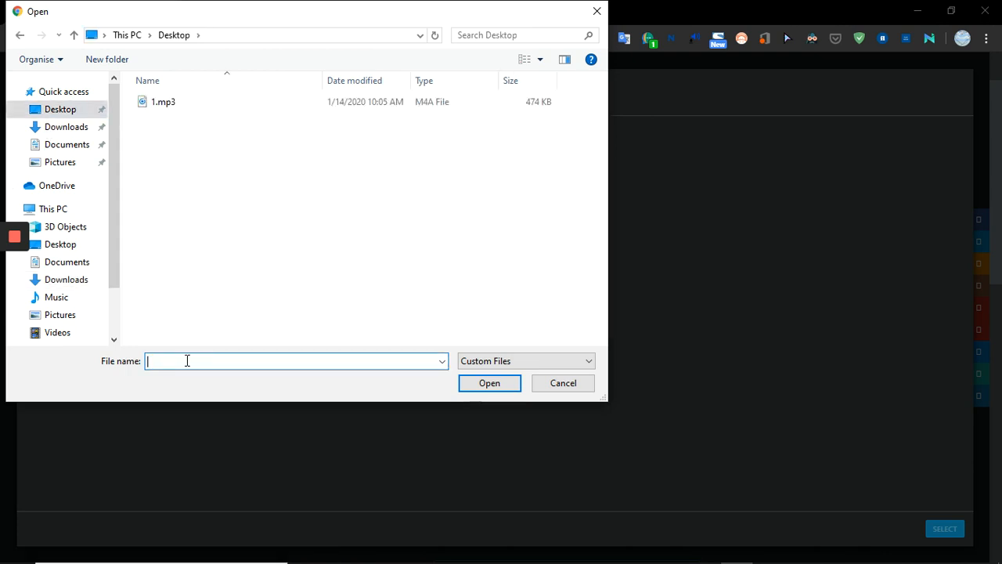
pyautogui.write('the')
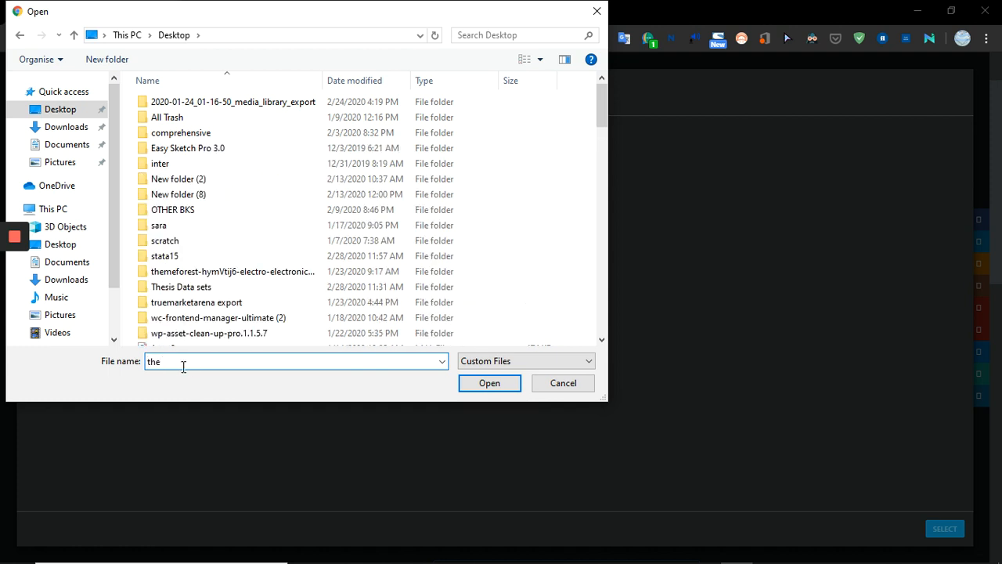
pyautogui.write('afr')
# Upload the Desktop image "Word logo afrimart" and use it as the store logo.
pyautogui.moveTo(606, 102); pyautogui.dragTo(616, 298)
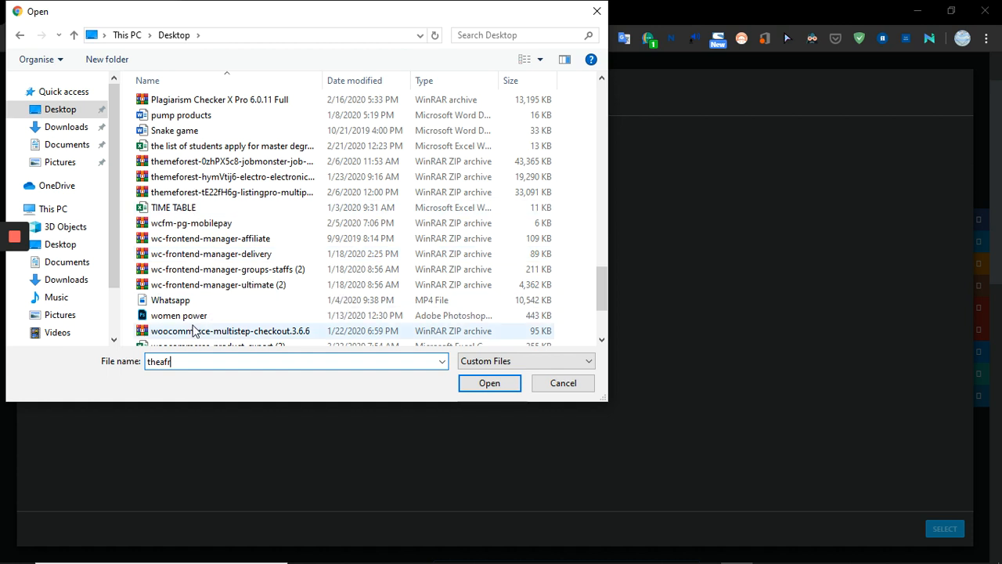
pyautogui.scroll(-1, 197, 325)
pyautogui.scroll(-2, 198, 334)
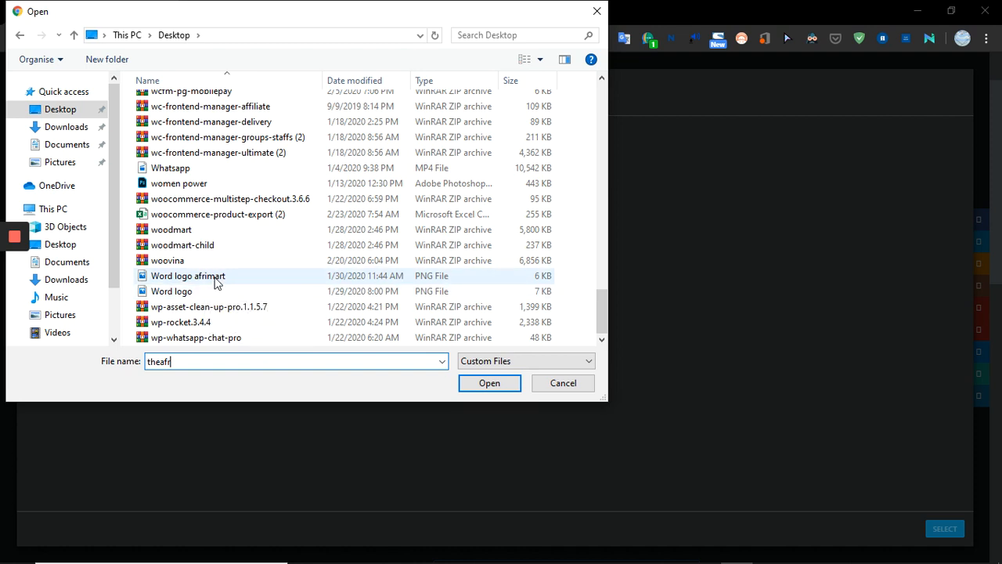
pyautogui.click(216, 279)
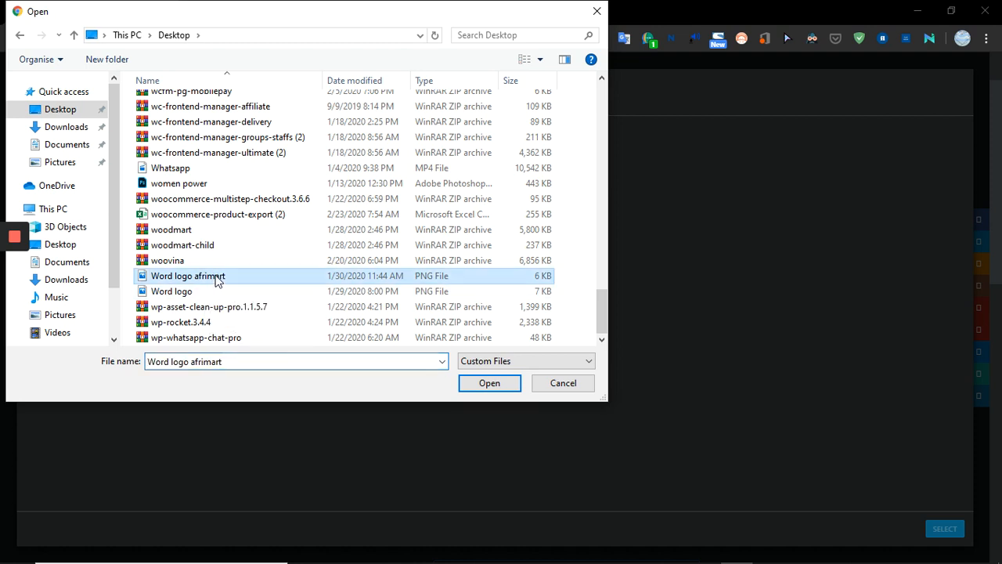
pyautogui.click(475, 384)
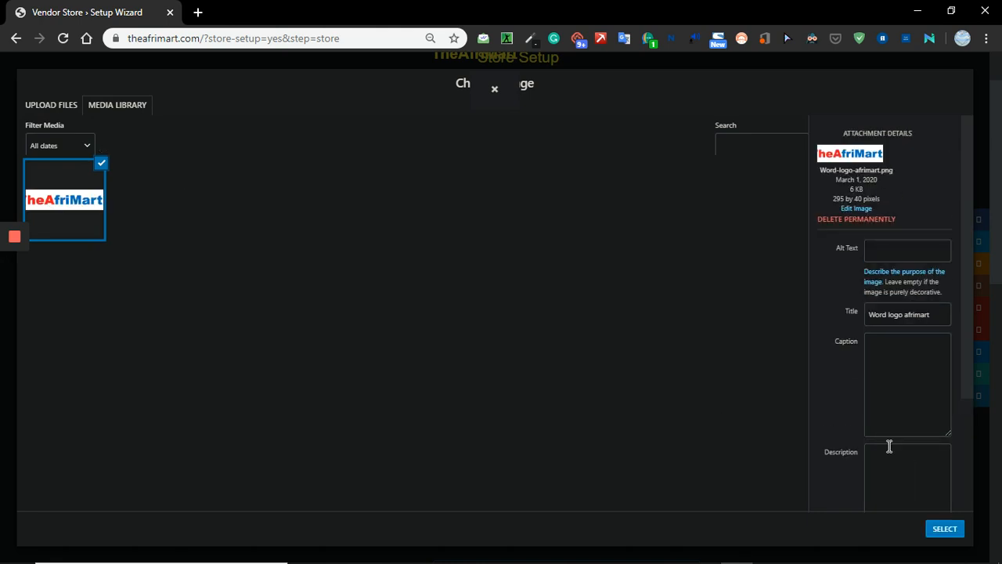
pyautogui.click(945, 529)
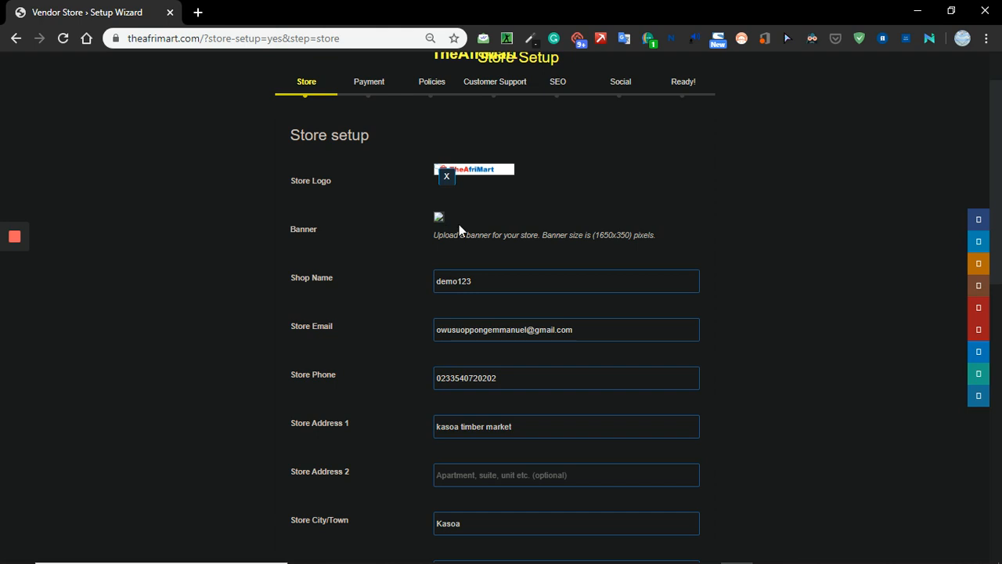
# Upload BOANNERGY.jpg from the Desktop and use it as the store banner.
pyautogui.click(459, 224)
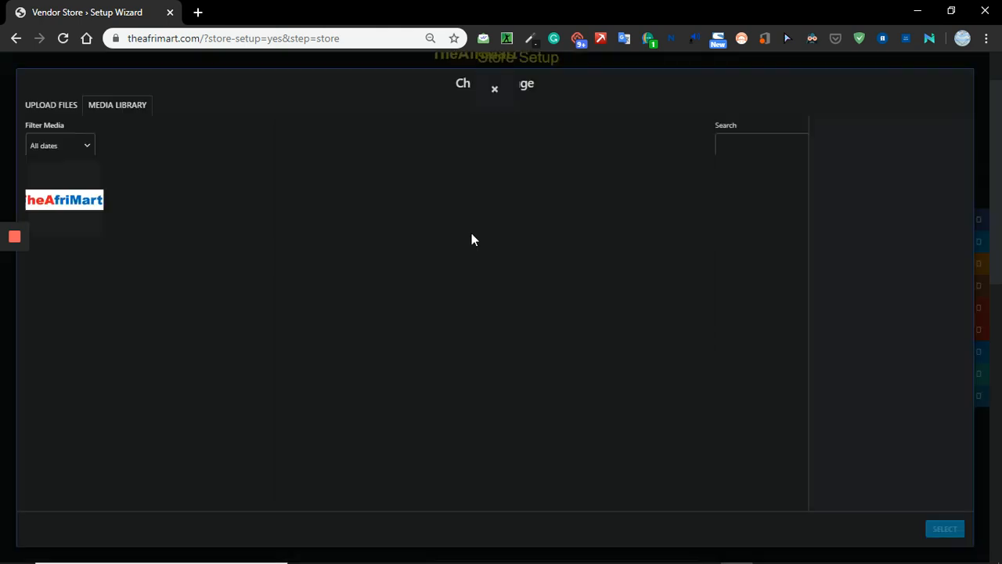
pyautogui.click(65, 108)
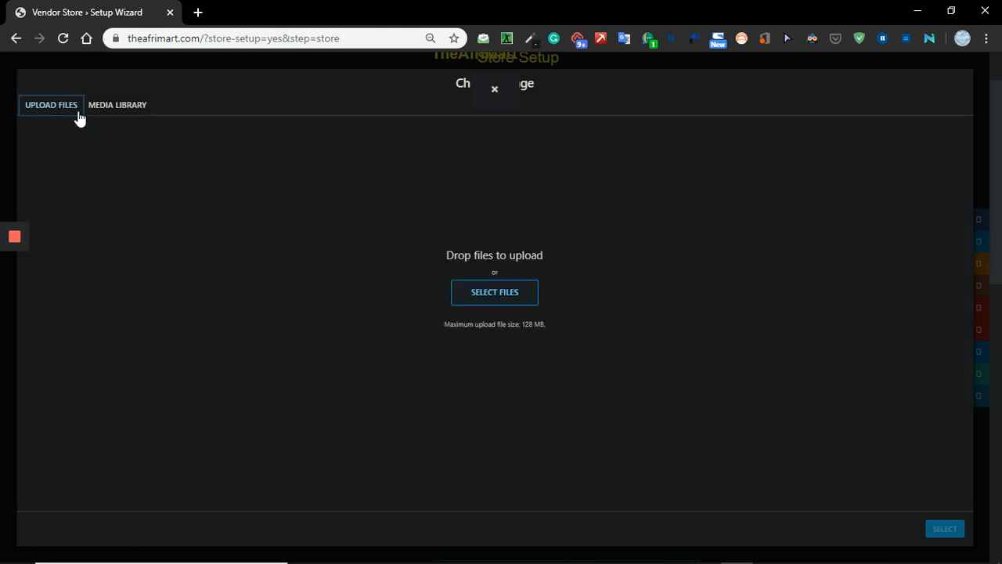
pyautogui.click(501, 298)
pyautogui.write('ba')
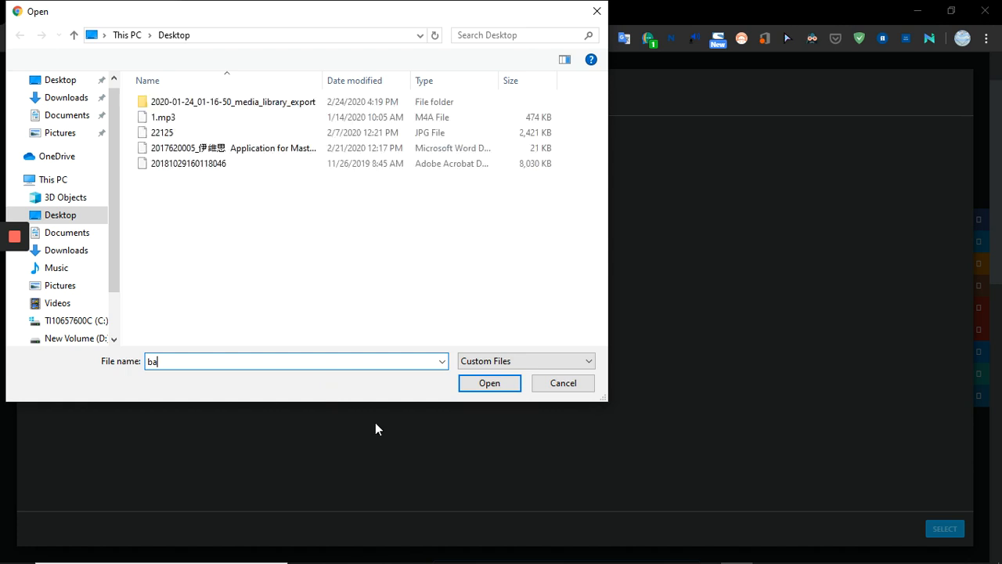
pyautogui.write('nnerg')
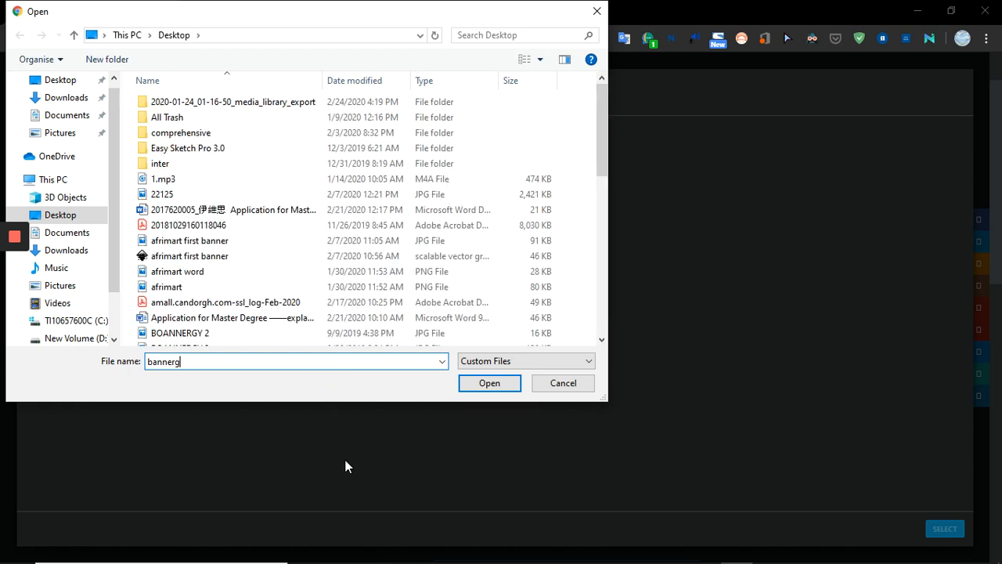
pyautogui.press('BackSpace')
pyautogui.press('BackSpace')
pyautogui.press('BackSpace')
pyautogui.press('BackSpace')
pyautogui.press('BackSpace')
pyautogui.press('BackSpace')
pyautogui.press('BackSpace')
pyautogui.write('boan')
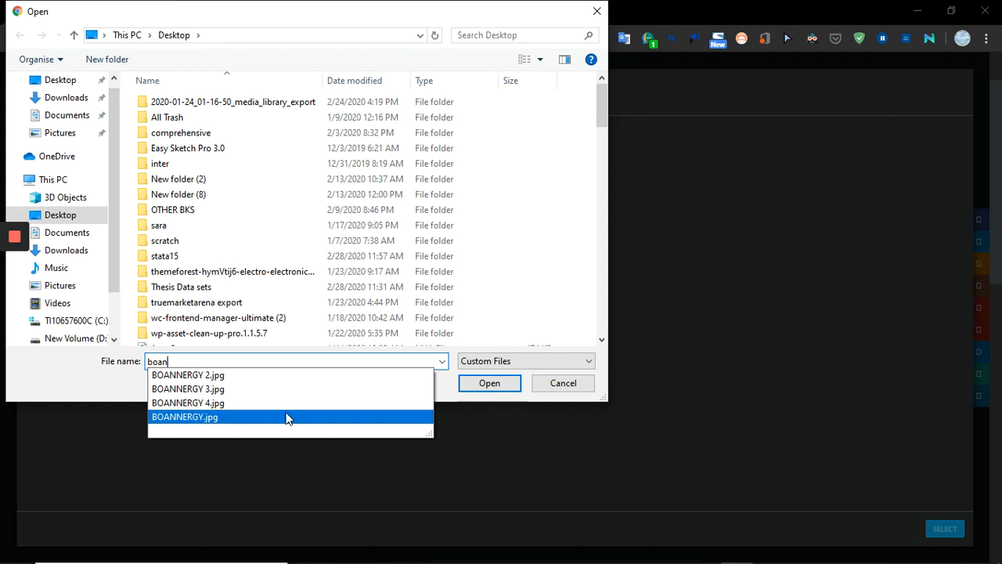
pyautogui.click(488, 382)
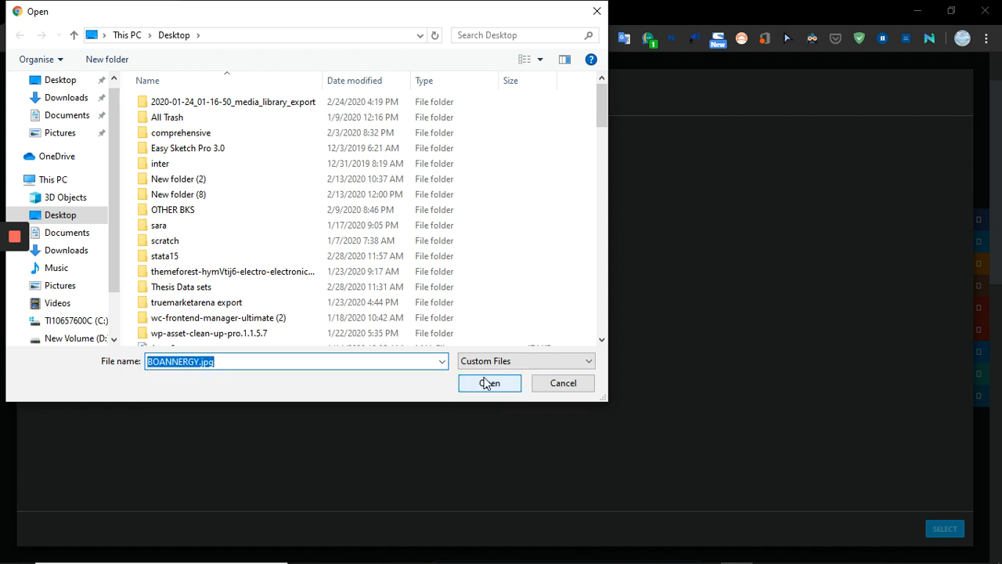
pyautogui.click(488, 383)
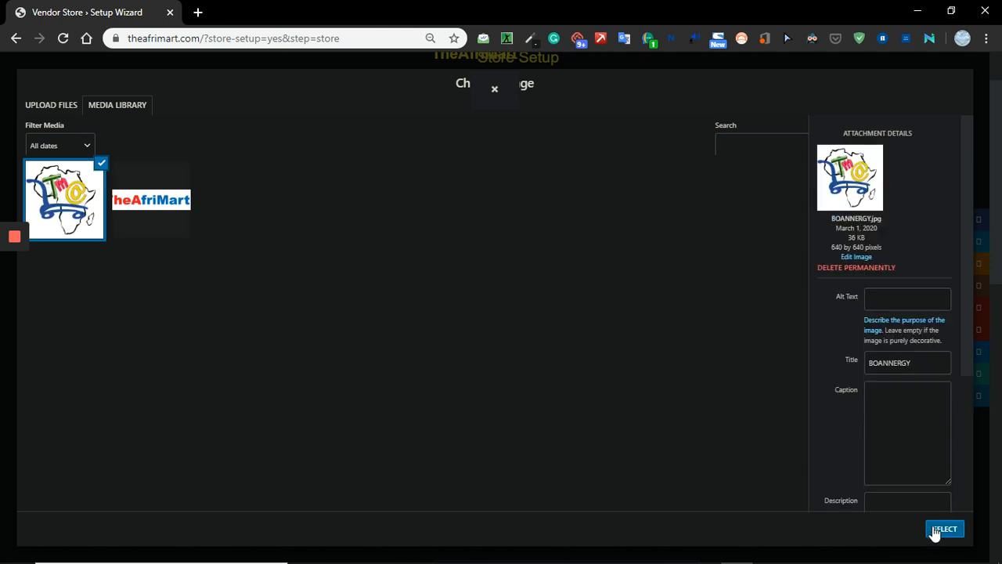
pyautogui.click(944, 529)
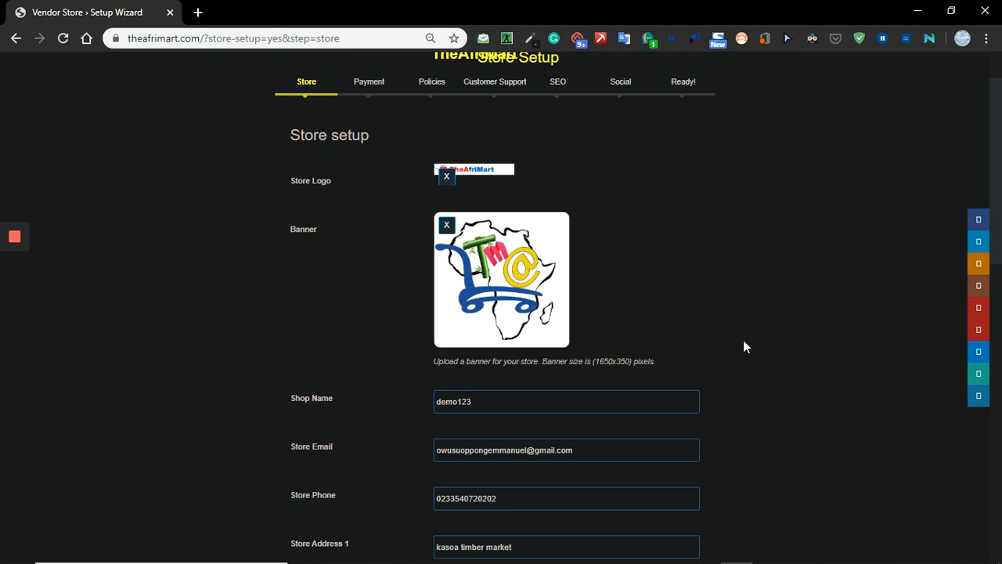
# Set the store's map location by searching for Kasoa and choosing the Central Region, Ghana result.
pyautogui.scroll(-3, 747, 339)
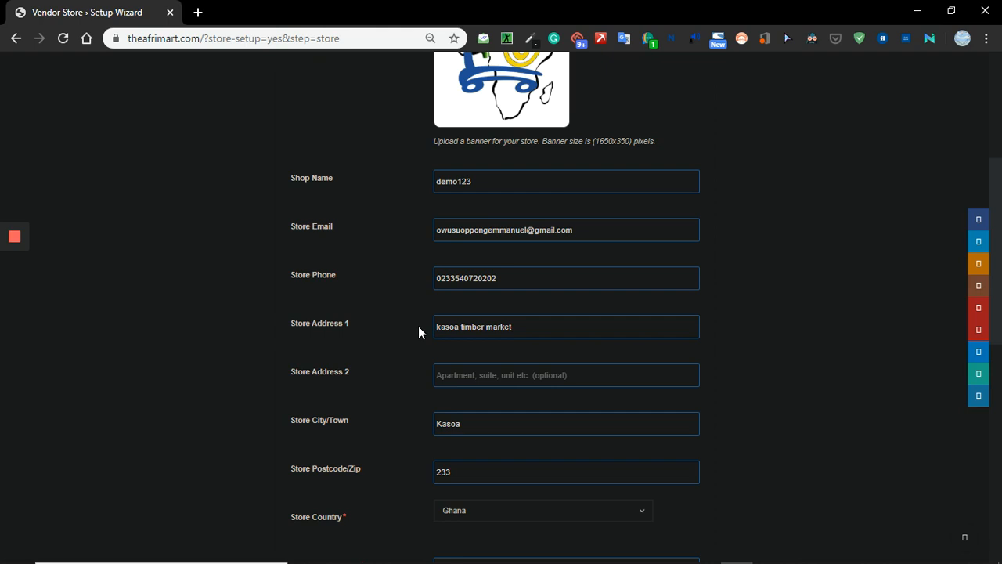
pyautogui.scroll(-5, 478, 361)
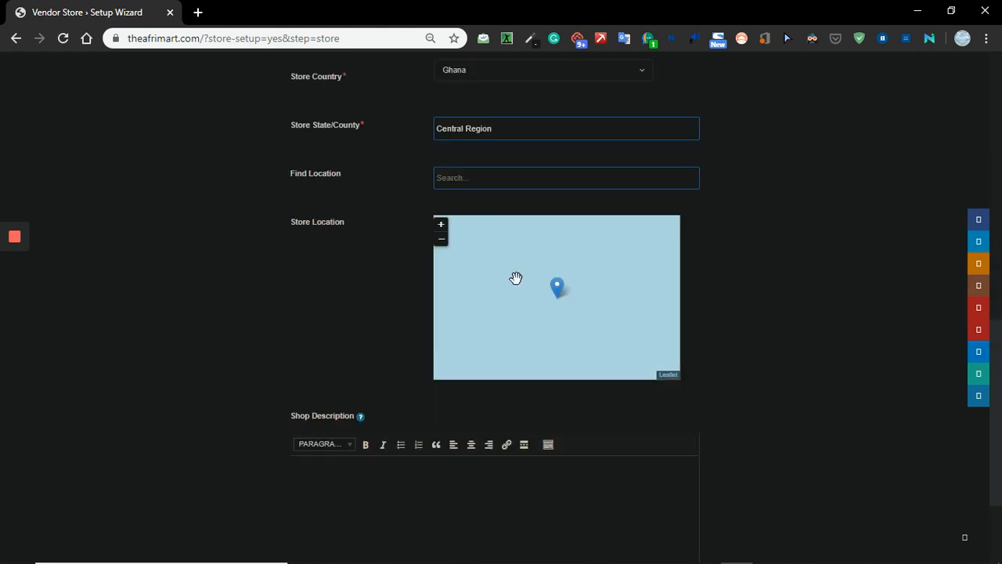
pyautogui.click(473, 180)
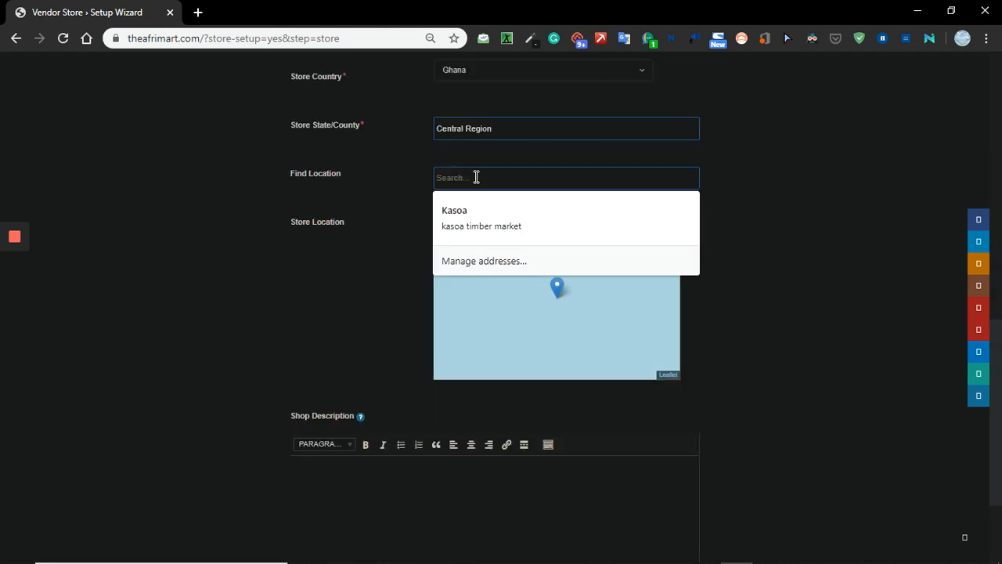
pyautogui.click(474, 213)
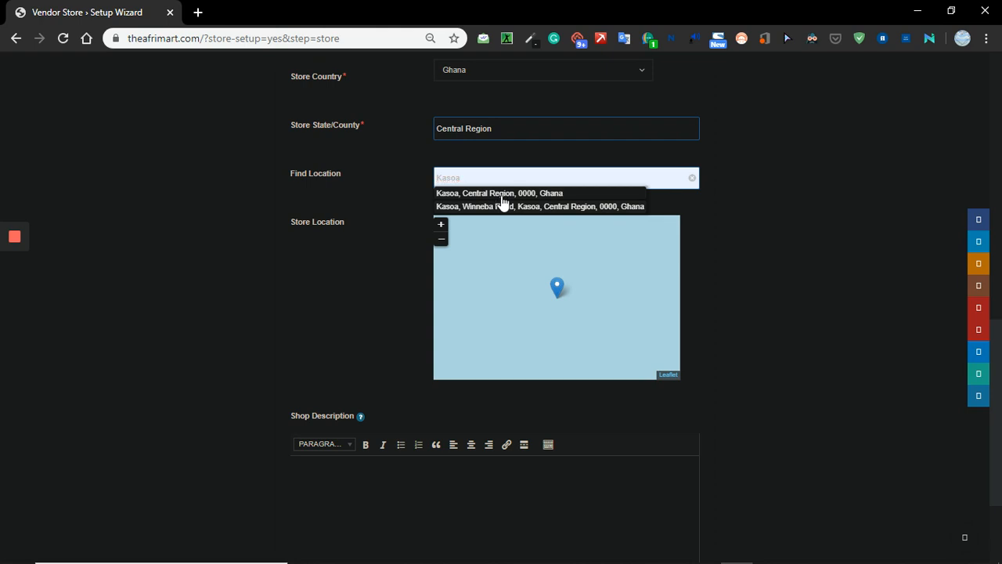
pyautogui.click(499, 194)
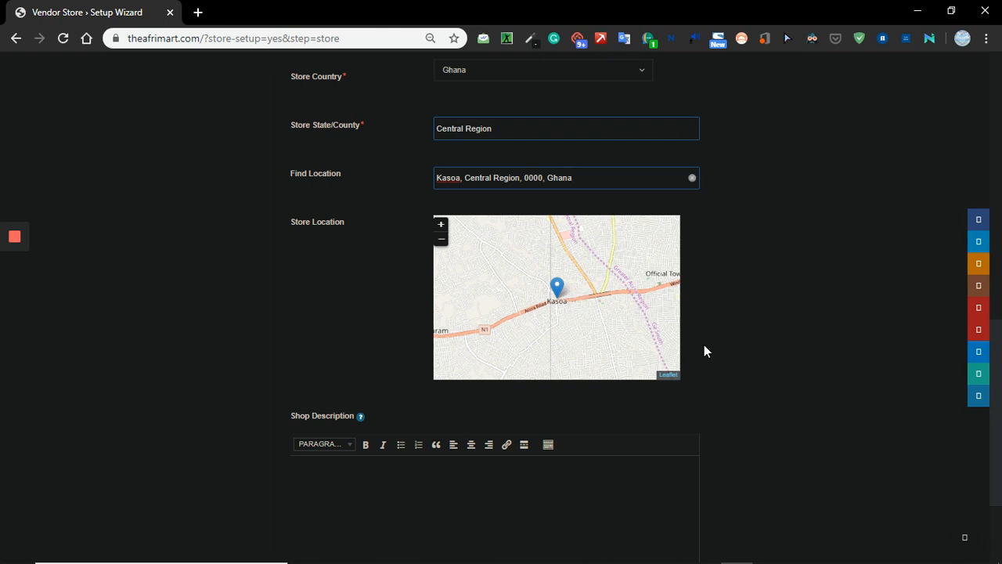
# Write the shop description "Demo123 is kids dress shop for both male and female children wears" and continue to the payment setup.
pyautogui.scroll(-2, 704, 344)
pyautogui.click(414, 320)
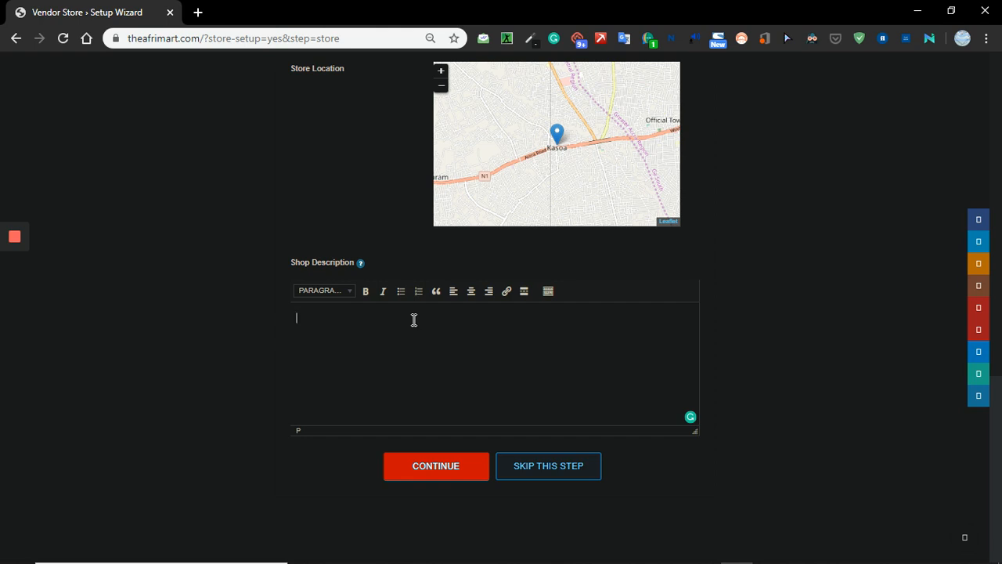
pyautogui.write('Demo123 is kids dres')
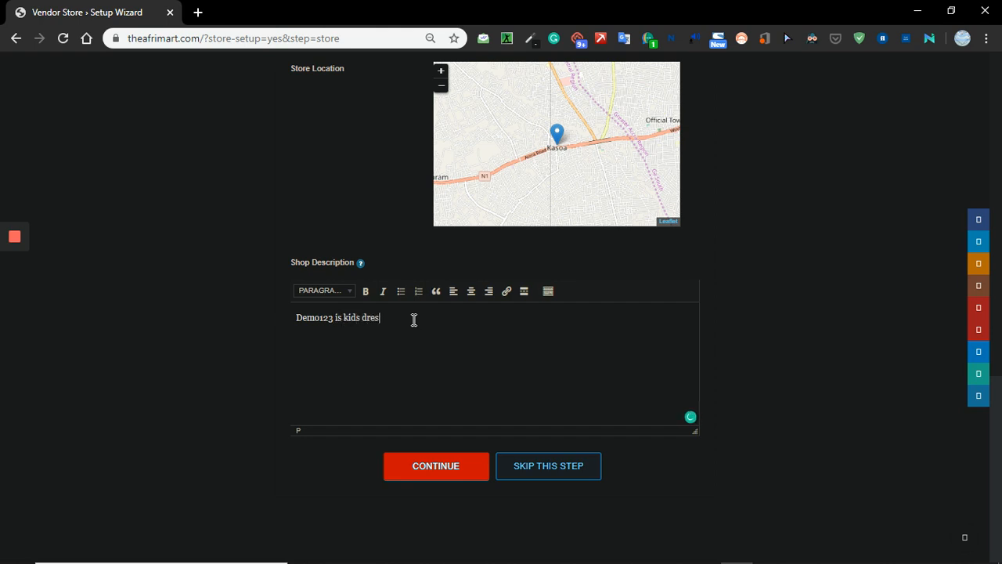
pyautogui.write('s so')
pyautogui.press('BackSpace')
pyautogui.write('hop for both male and fel')
pyautogui.press('BackSpace')
pyautogui.write('male')
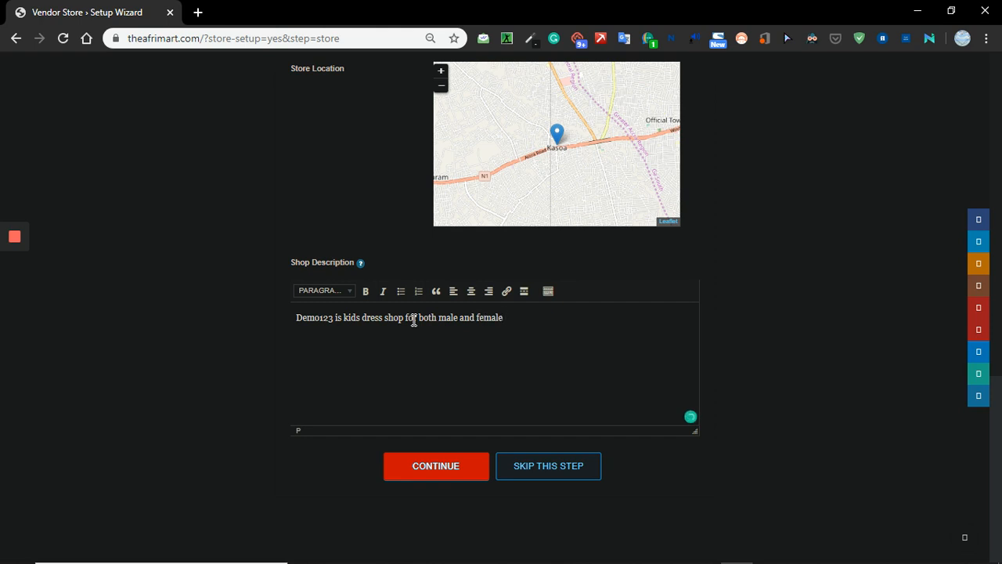
pyautogui.write(' children wears')
pyautogui.click(449, 476)
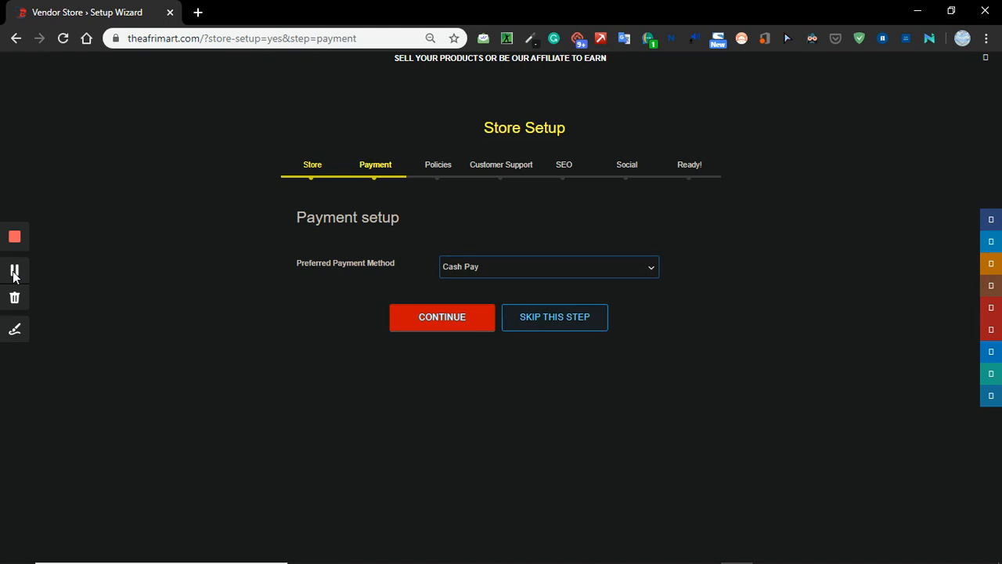
# Review the preferred payment methods, keep Cash Pay, and continue to the policy setup.
pyautogui.click(517, 273)
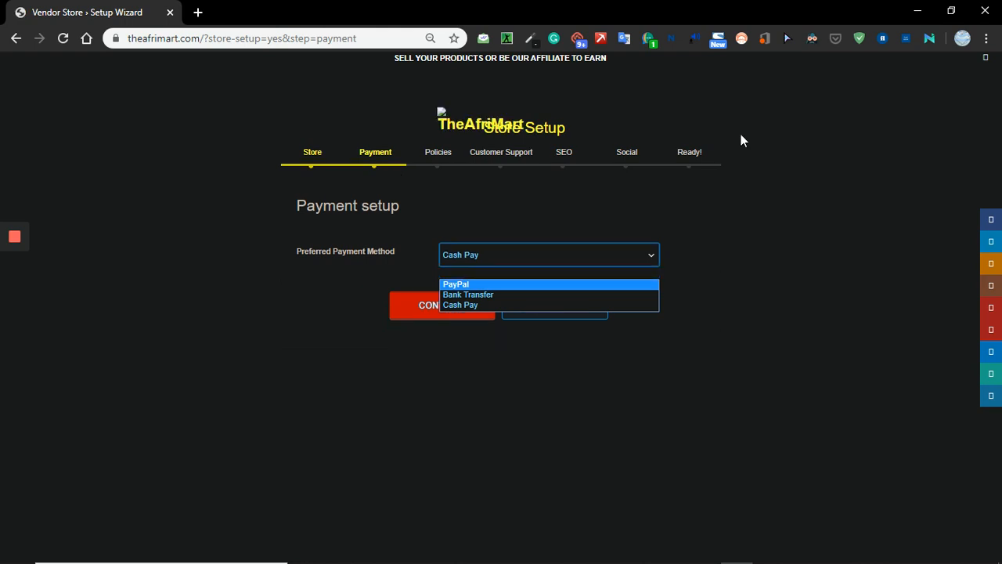
pyautogui.click(540, 258)
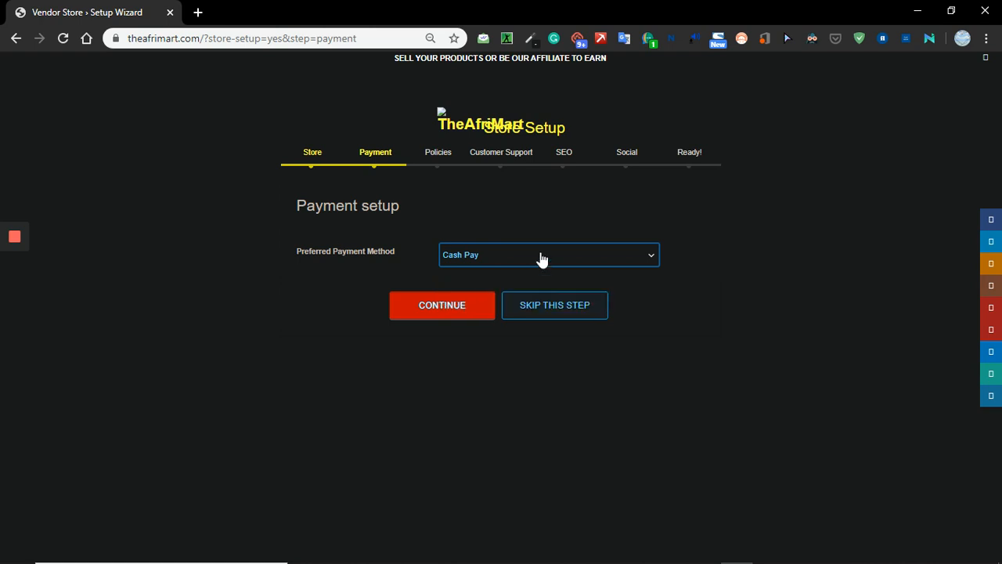
pyautogui.click(477, 305)
pyautogui.click(14, 272)
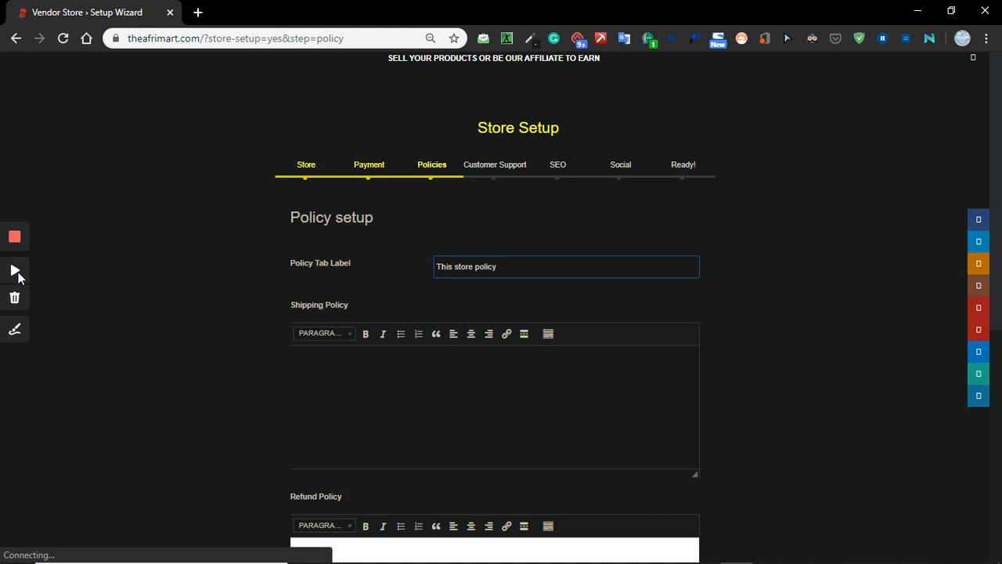
pyautogui.moveTo(11, 271)
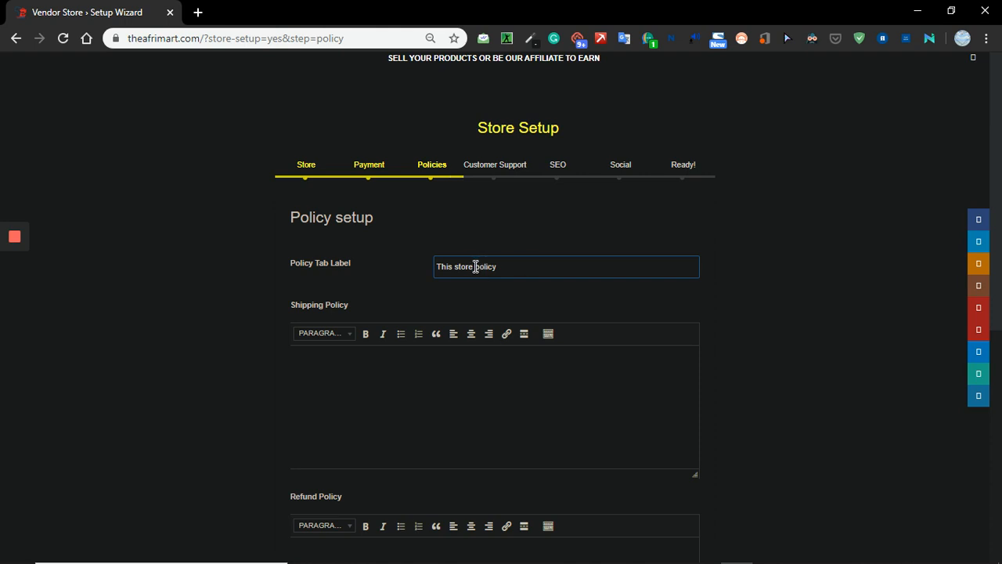
# Change the policy tab label to "Demo123 policy".
pyautogui.moveTo(476, 267); pyautogui.dragTo(423, 256)
pyautogui.press('BackSpace')
pyautogui.write('Demo123')
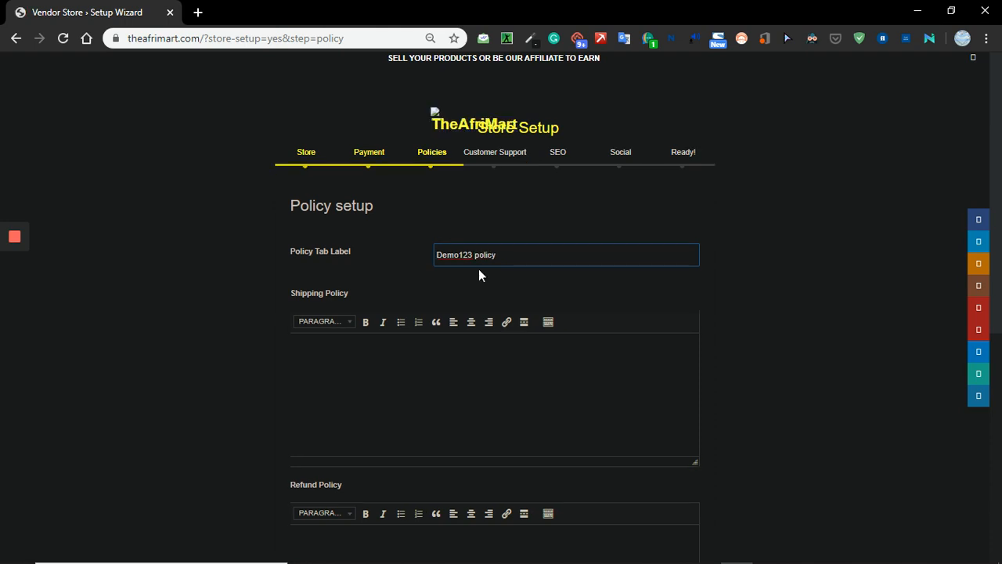
# Write the shipping policy "We ship our products same day of purchase" and accept the suggested article "the" before "same".
pyautogui.click(356, 356)
pyautogui.write('We ship our products same')
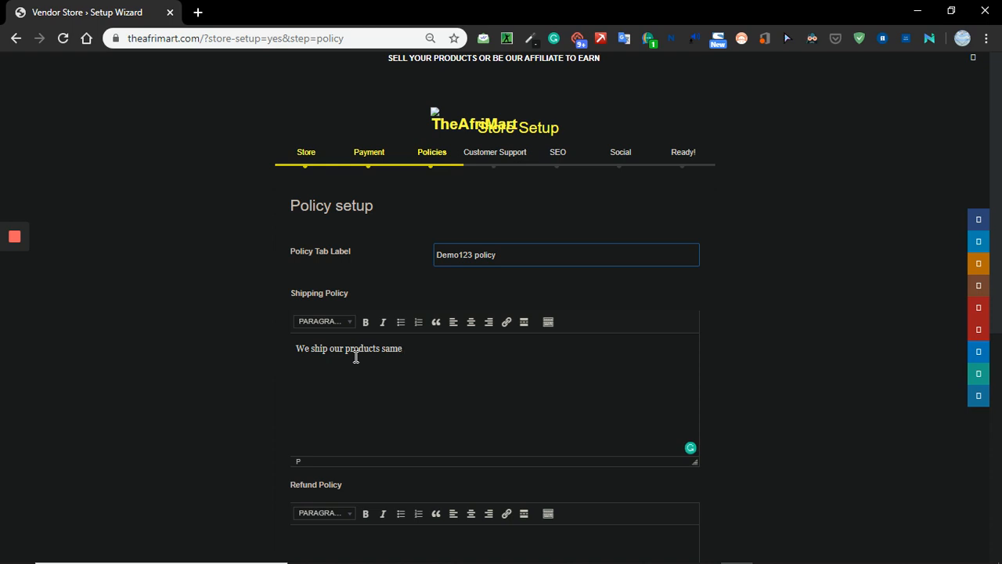
pyautogui.write(' day of purchase')
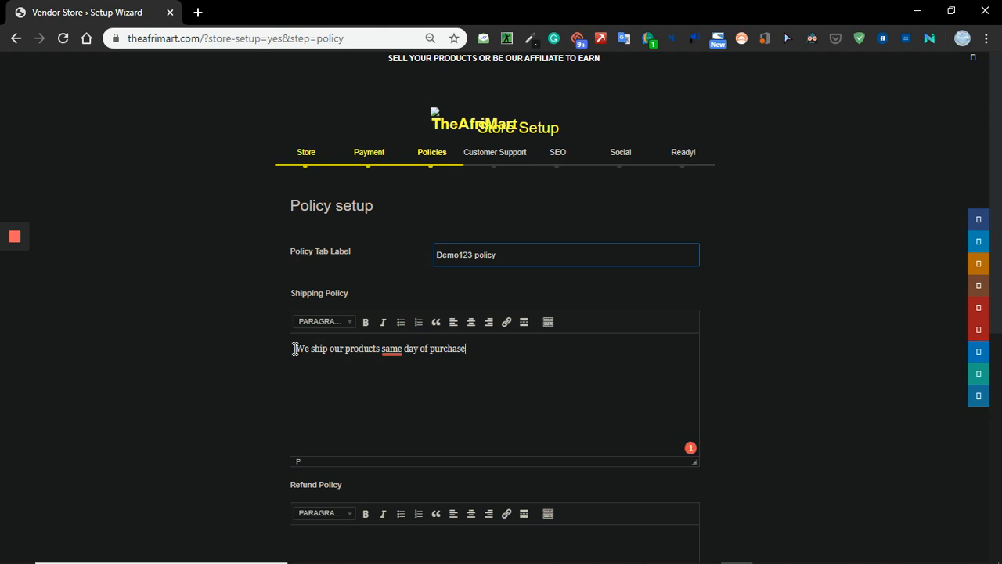
pyautogui.rightClick(390, 354)
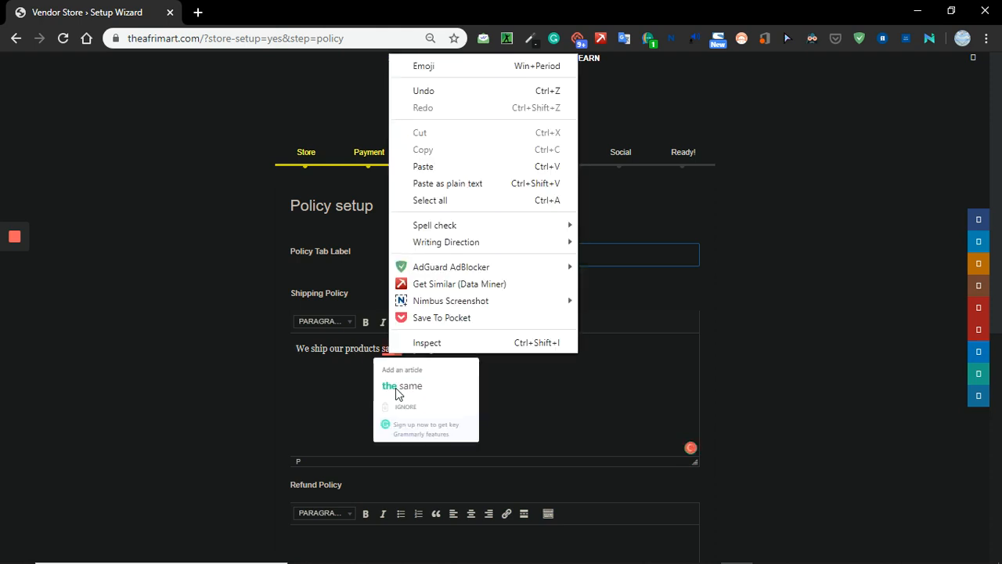
pyautogui.click(398, 384)
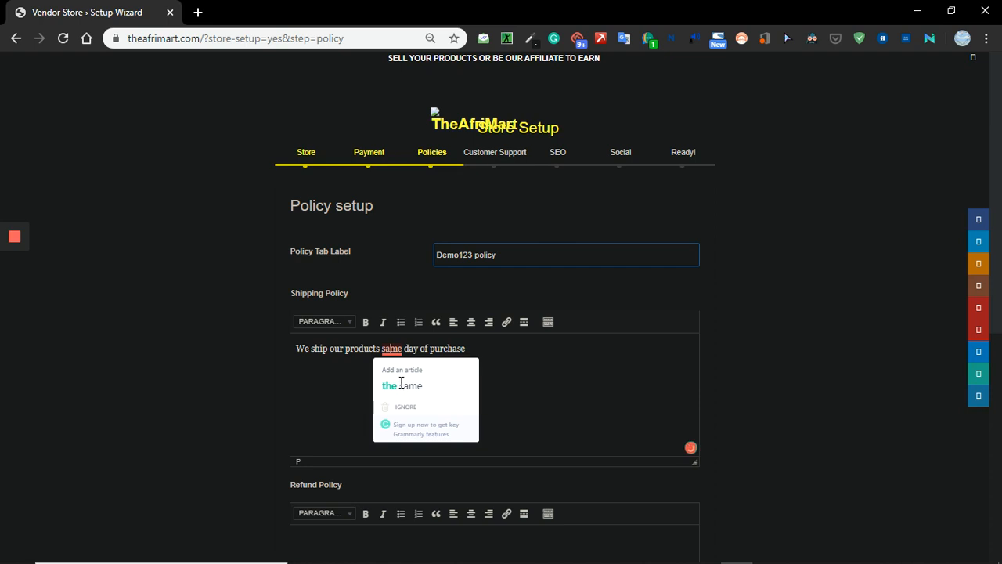
pyautogui.click(401, 383)
# Write the refund policy "We offer 100% money-back should we deliver wrong products other than what you bought".
pyautogui.scroll(-4, 627, 365)
pyautogui.click(329, 267)
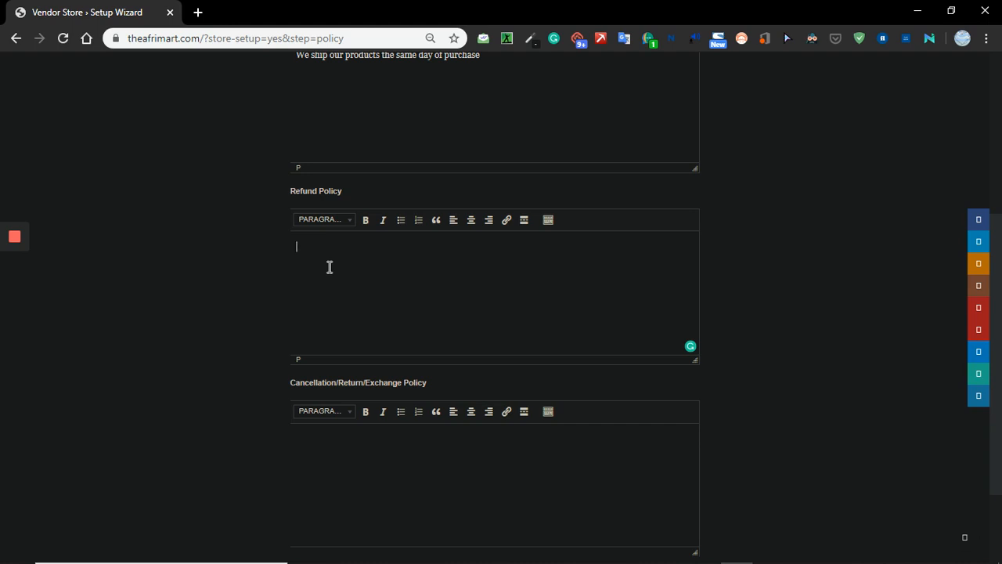
pyautogui.write('We offer 100% money back')
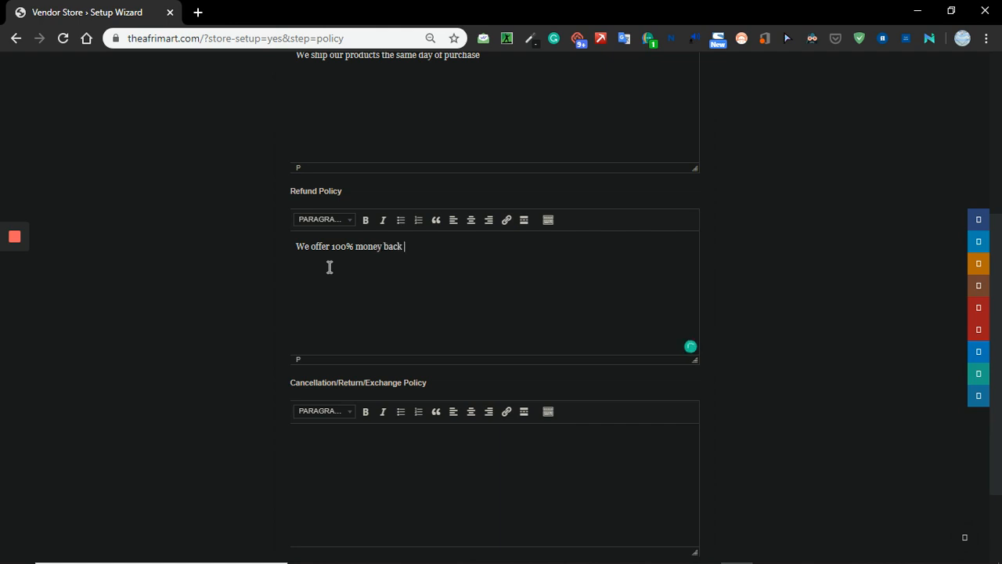
pyautogui.write(' should we deliver wro')
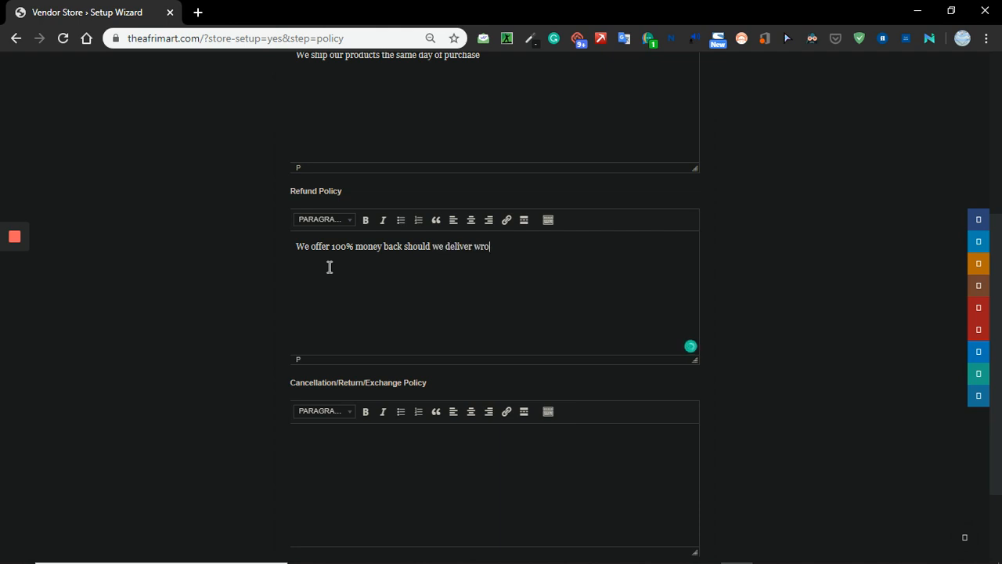
pyautogui.write('ng products other')
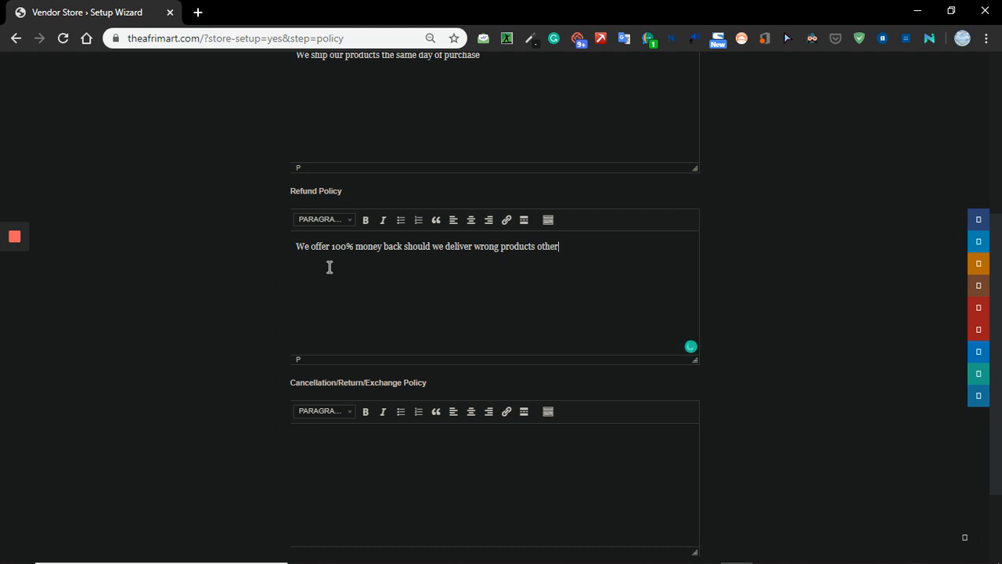
pyautogui.write(' than what you')
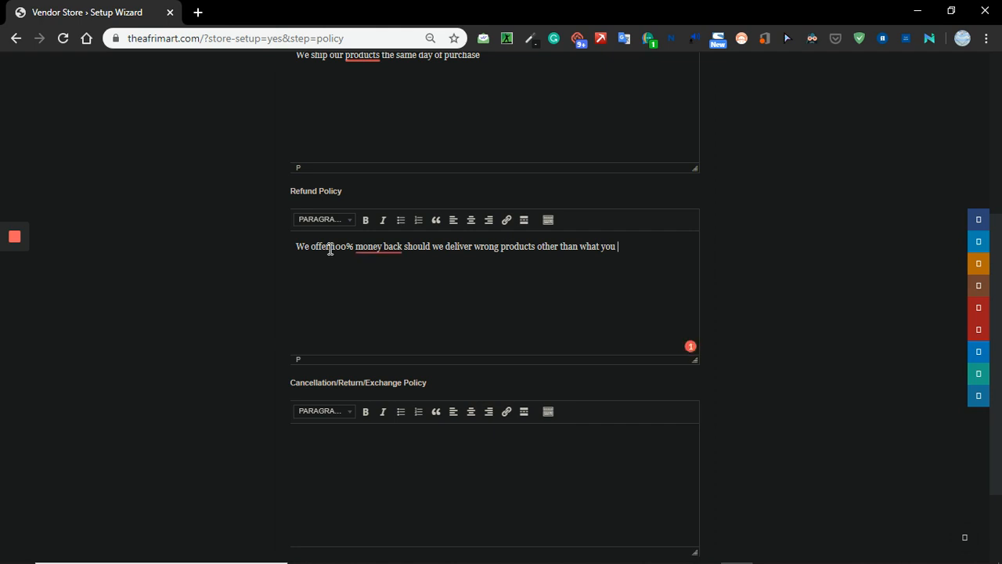
pyautogui.write('bought')
pyautogui.moveTo(384, 247)
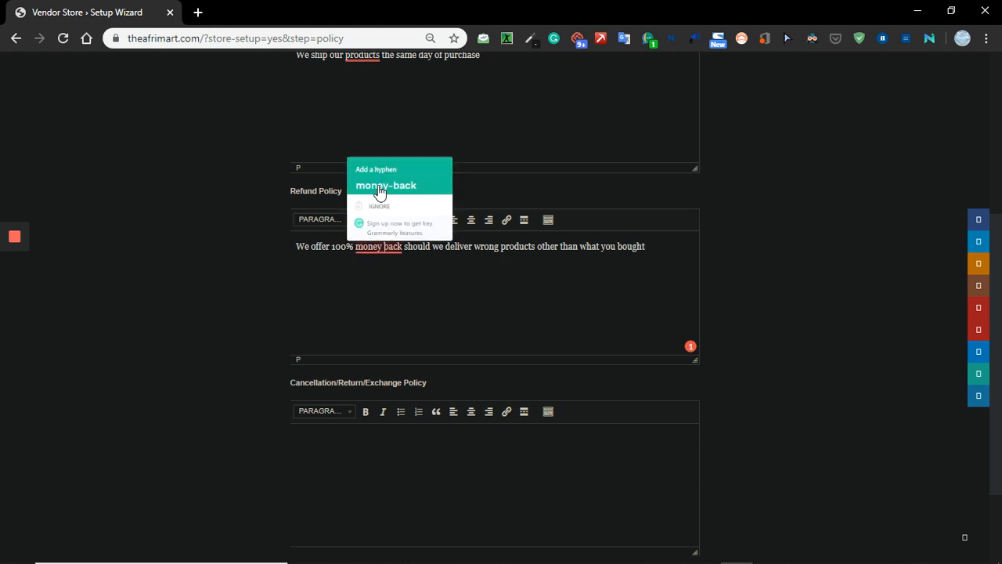
pyautogui.click(379, 192)
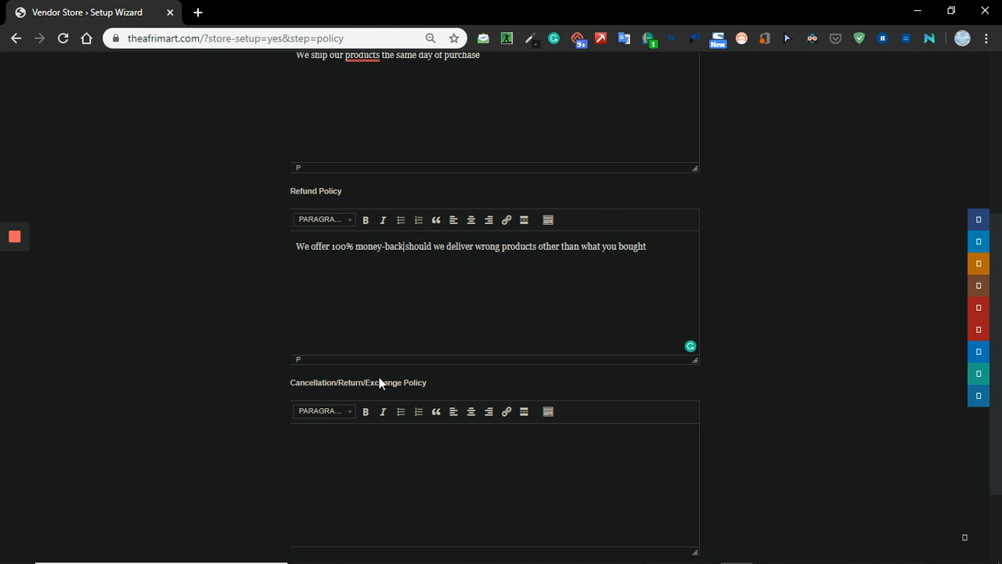
# Begin the cancellation/return/exchange policy with "We offer 1 hour free cancellation policy after purchase", correcting the spelling of "policy".
pyautogui.click(346, 443)
pyautogui.write('We offer 1 hour free cancellati')
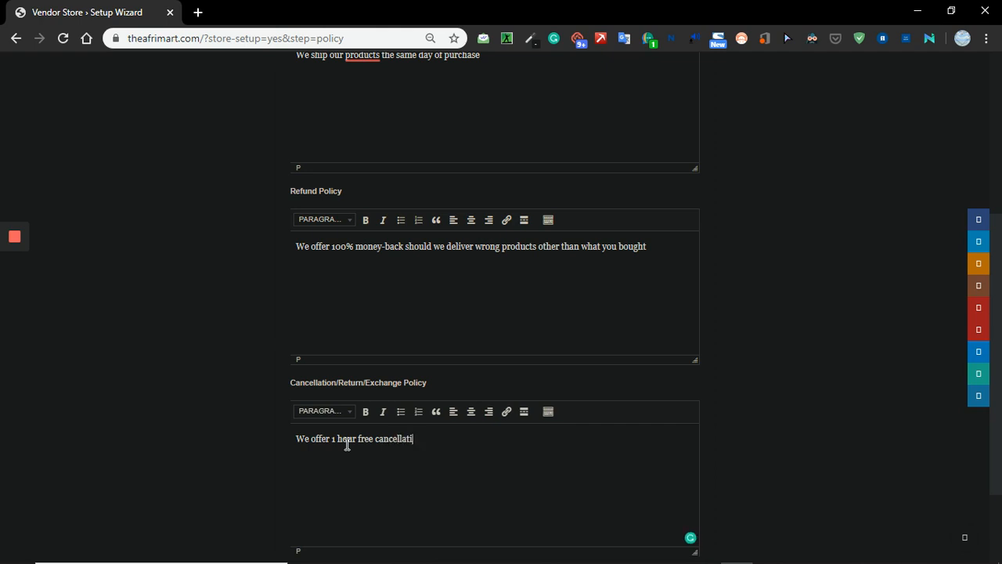
pyautogui.write('on poloicy after purchas')
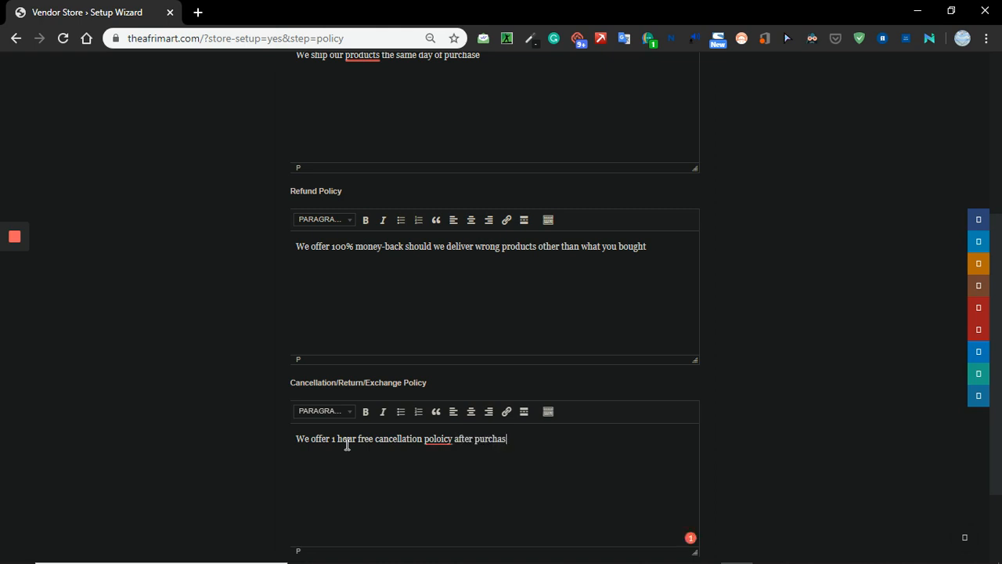
pyautogui.write('e')
pyautogui.moveTo(441, 439)
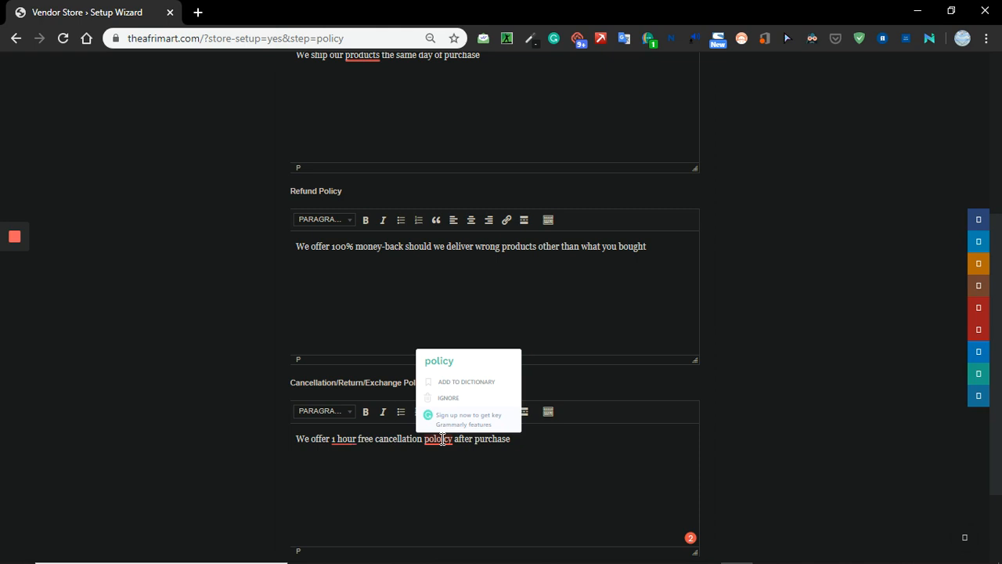
pyautogui.click(441, 440)
pyautogui.press('BackSpace')
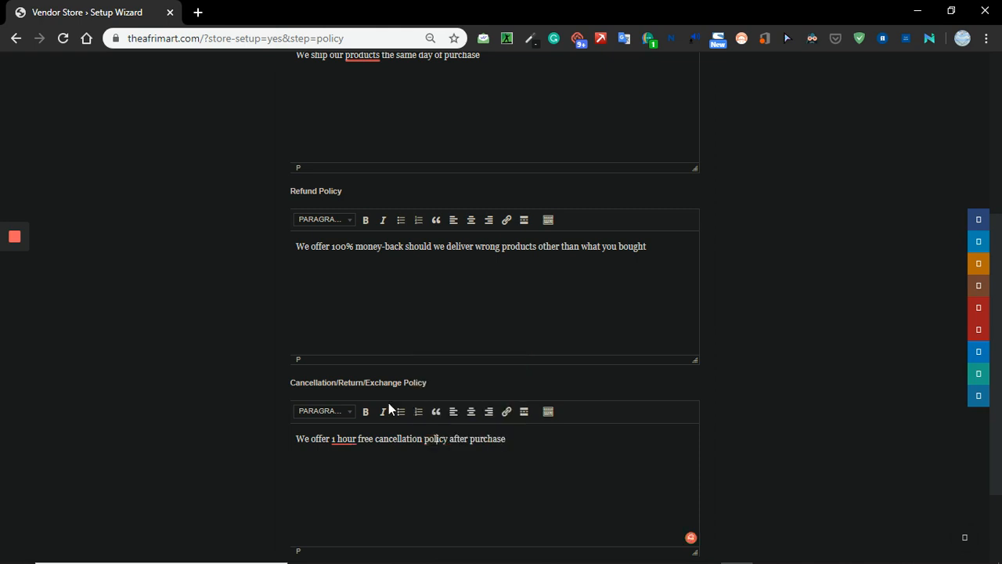
pyautogui.hotkey('ctrl', 'i')
# Add a second paragraph to the cancellation/return/exchange policy: "We offer returns of products at the shipping cost of the customer".
pyautogui.click(512, 437)
pyautogui.press('Return')
pyautogui.write('We offer returns ')
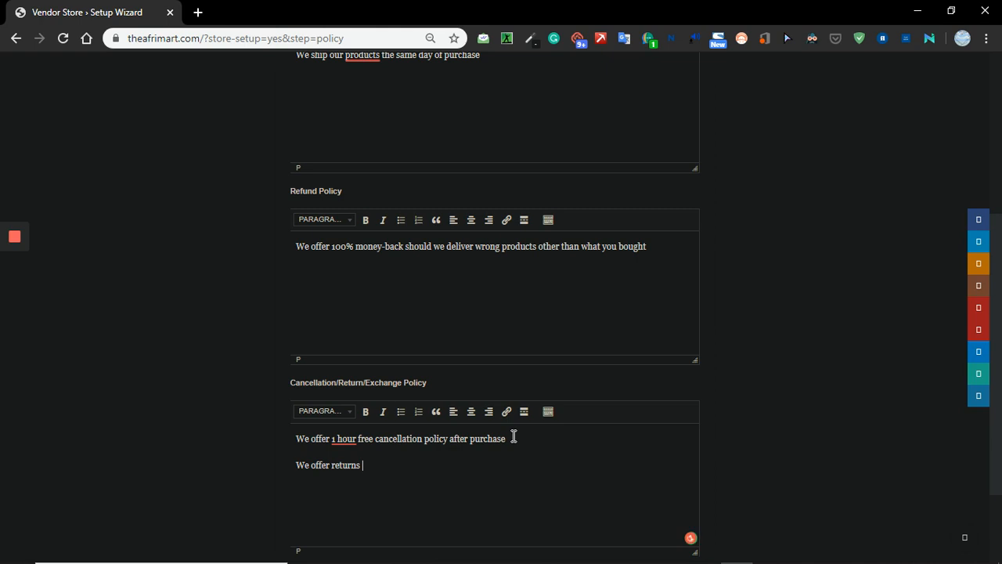
pyautogui.write('of products at shippi')
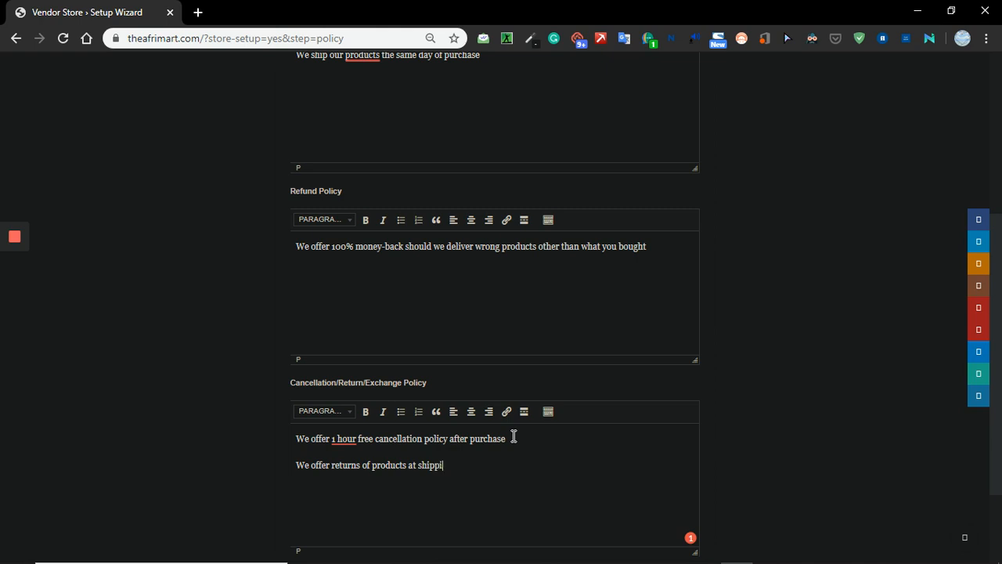
pyautogui.write('ng cost of the customer')
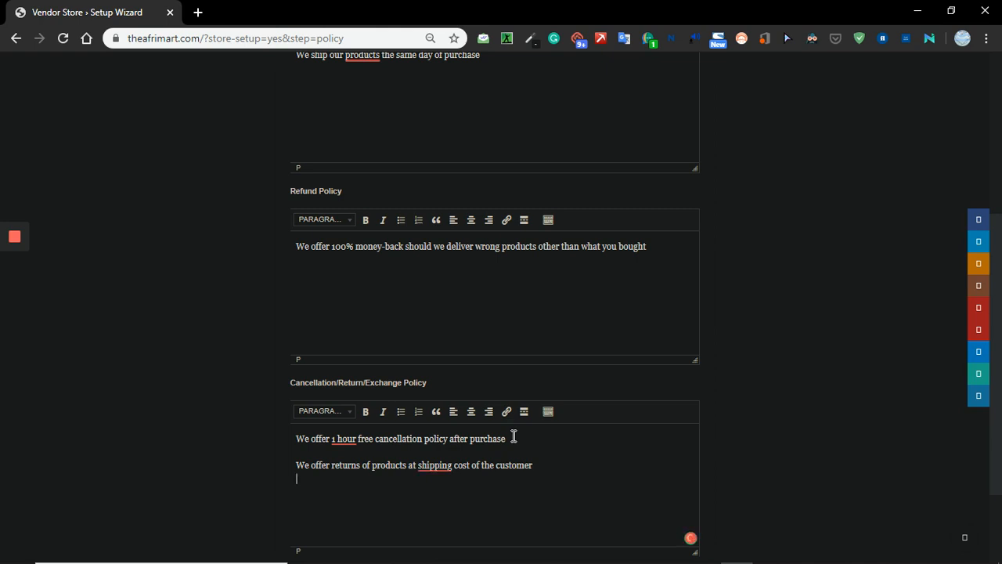
pyautogui.click(421, 466)
pyautogui.write('the')
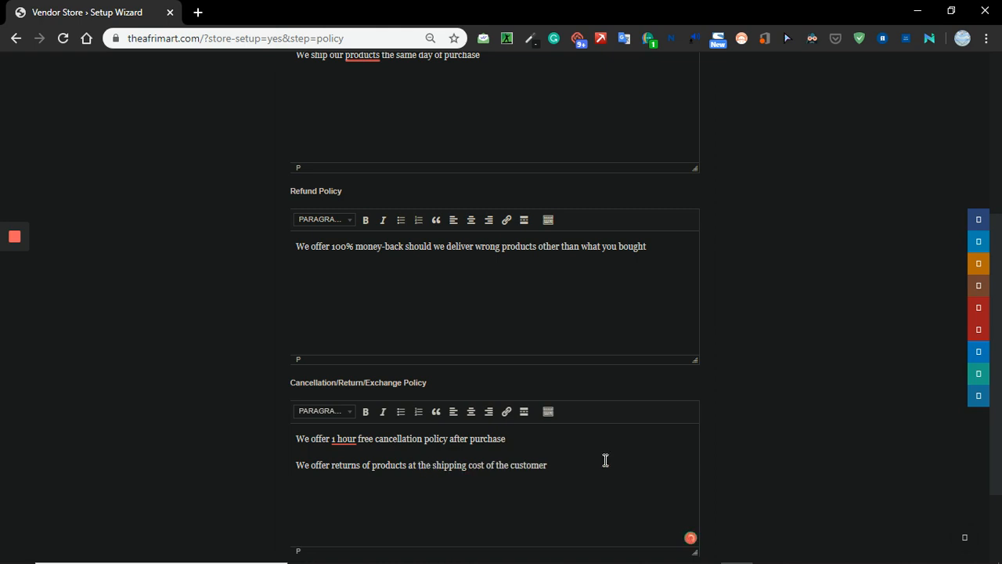
# Add a third paragraph: "We offer exchange of goods if and if only the goods are in the same condition as we delivered".
pyautogui.click(573, 465)
pyautogui.press('Return')
pyautogui.write('We offer exchange ')
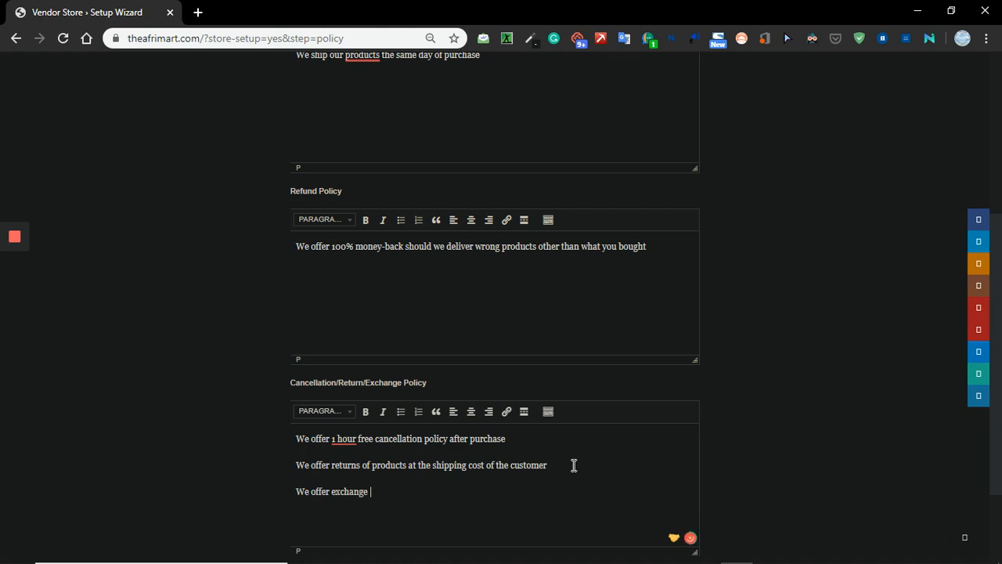
pyautogui.write('of goods if and if only ')
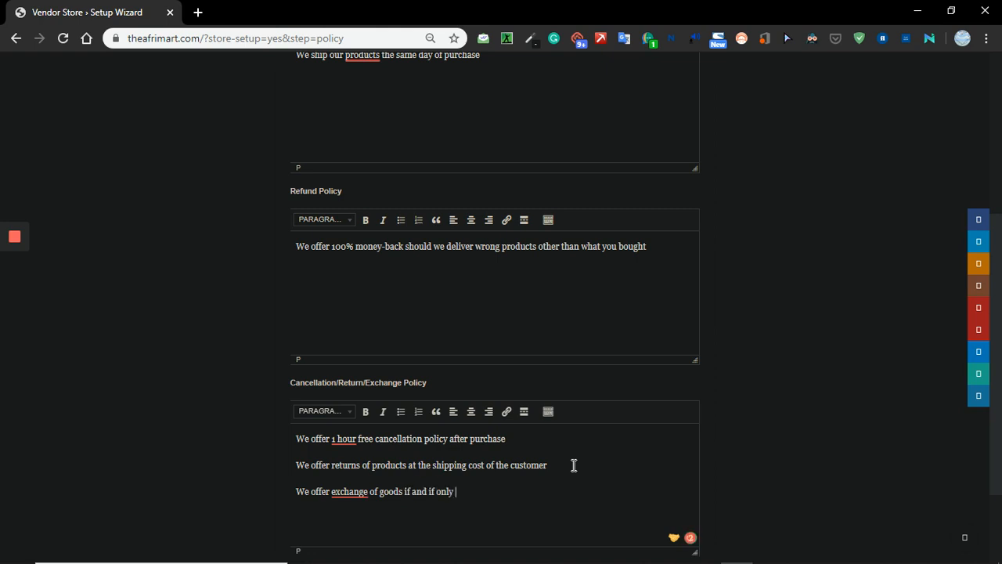
pyautogui.write('the goods are in the same co')
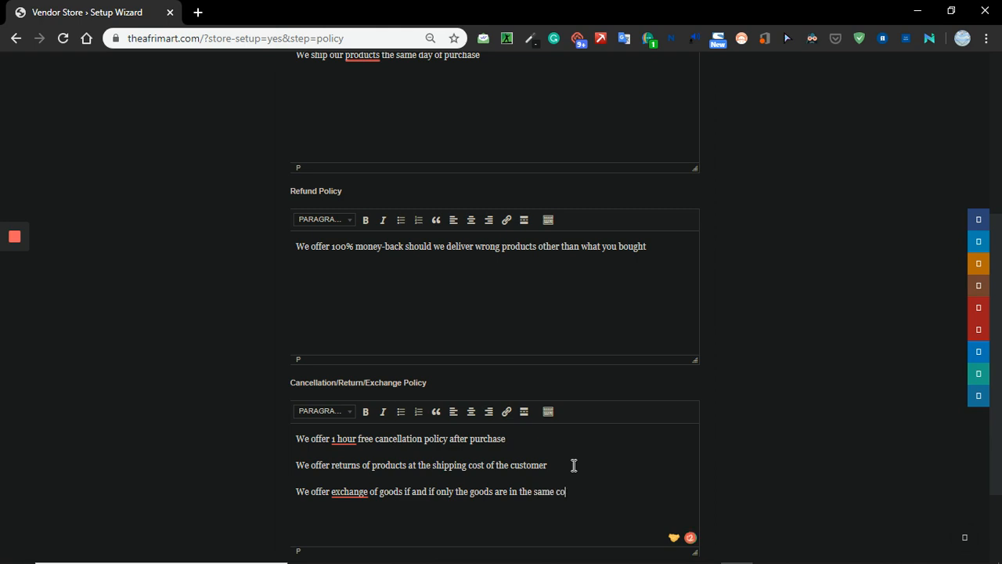
pyautogui.write('ndition as we delivered')
# Append the sentence "We offer exchanges at a shipping cost" to the exchange paragraph, accepting the spelling correction "offer".
pyautogui.write('. We offere exch')
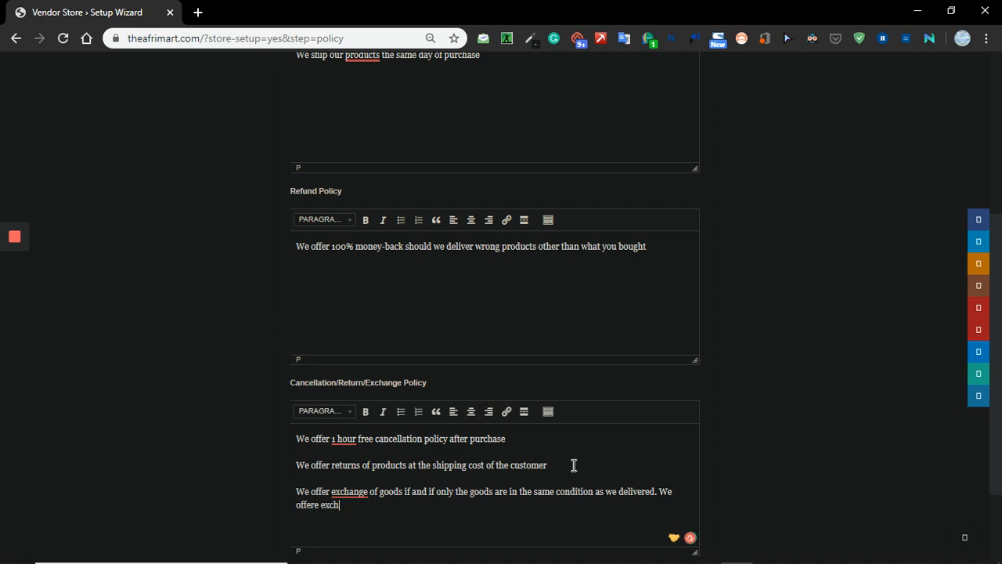
pyautogui.write('anges at shippin')
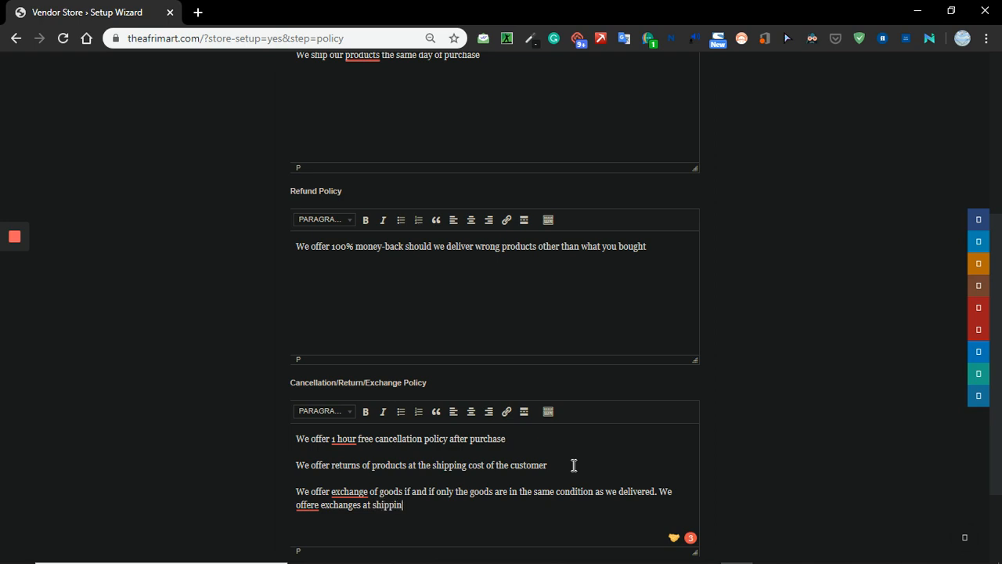
pyautogui.write('g cost')
pyautogui.click(374, 507)
pyautogui.write('a')
pyautogui.moveTo(322, 507)
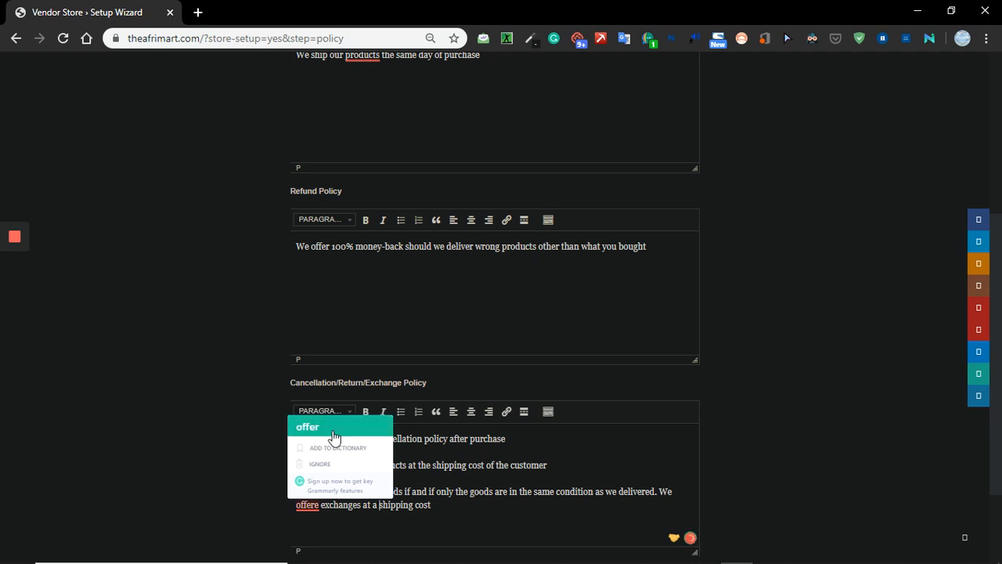
pyautogui.click(309, 427)
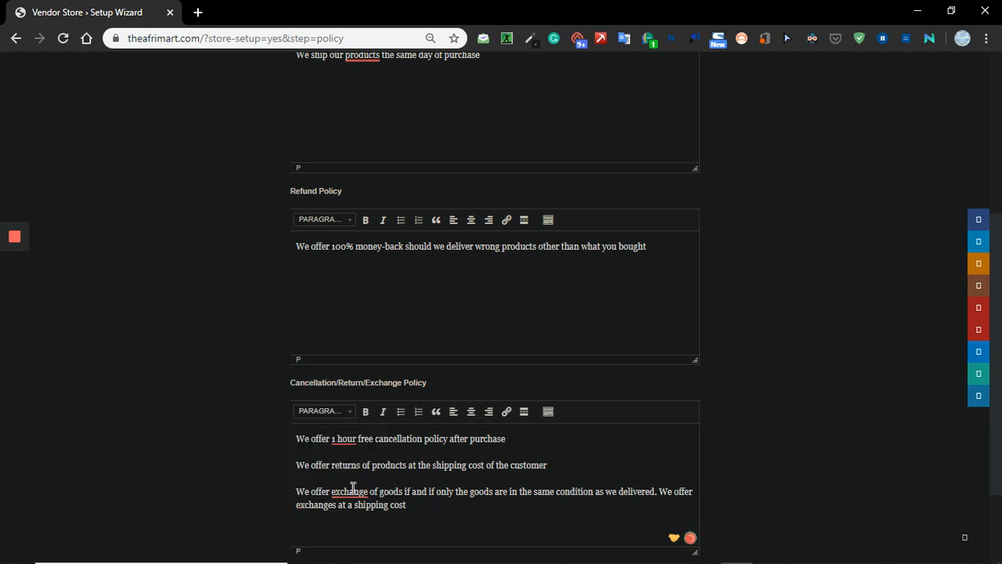
# Change "exchange of goods" to "an exchange of goods" in the exchange paragraph and continue to the customer support setup.
pyautogui.moveTo(353, 487)
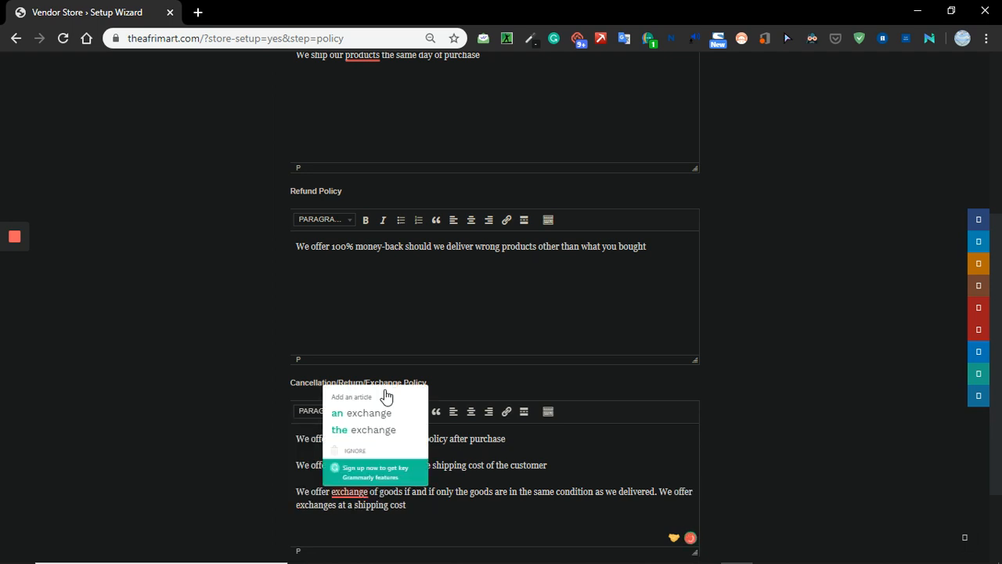
pyautogui.click(384, 415)
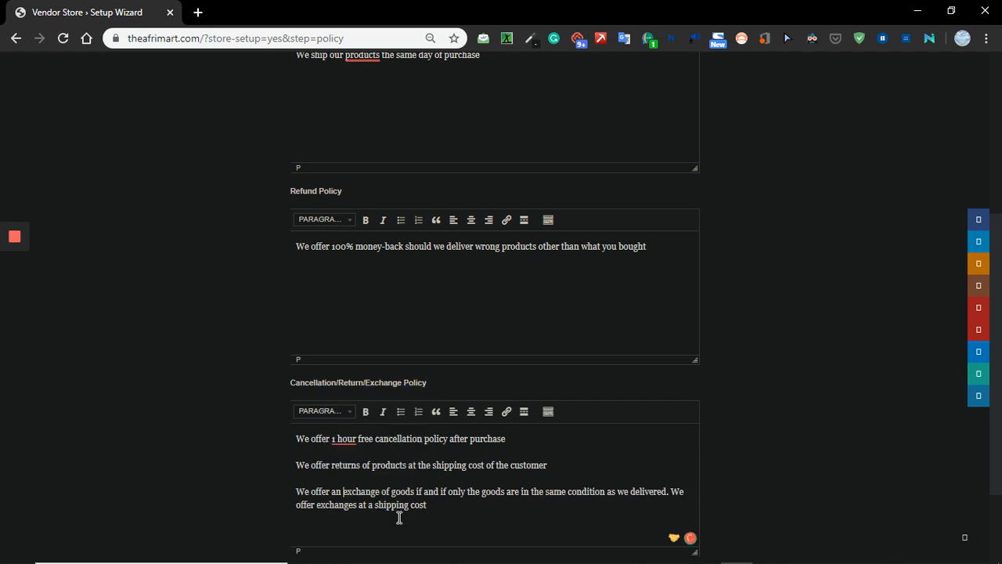
pyautogui.scroll(-2, 399, 516)
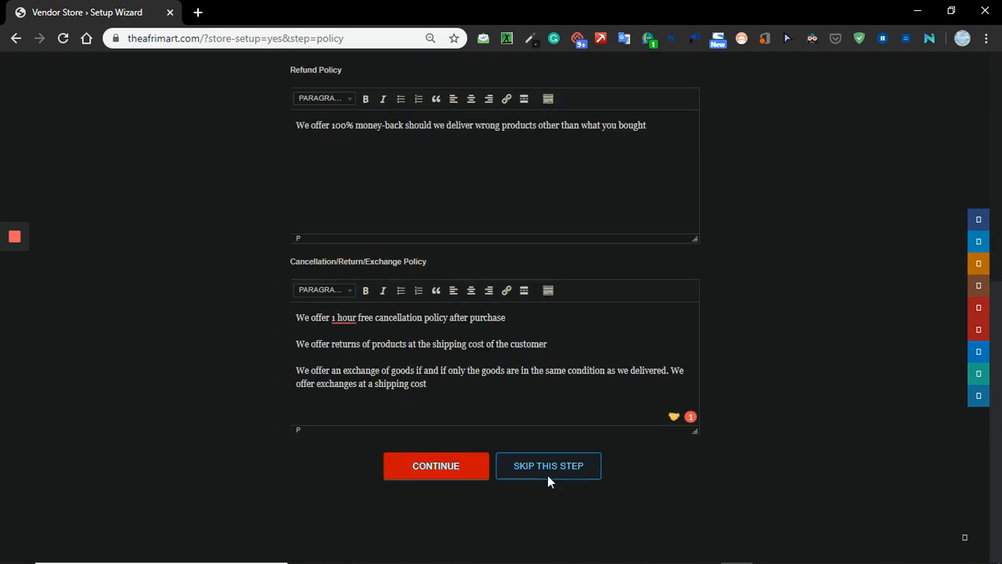
pyautogui.click(454, 473)
pyautogui.moveTo(18, 271)
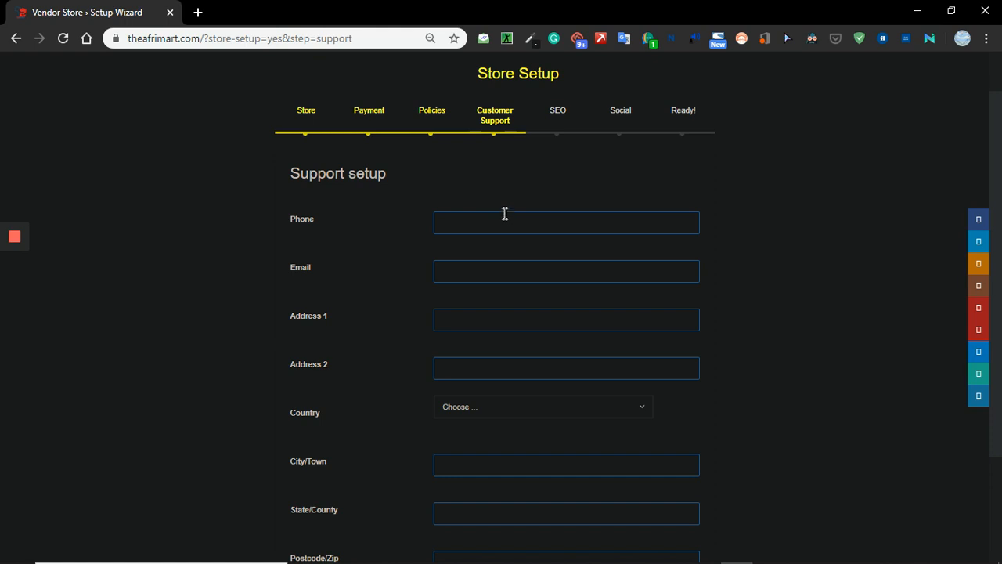
# Fill the support form with the saved phone, email and address details, check them, and continue to the SEO setup.
pyautogui.click(504, 212)
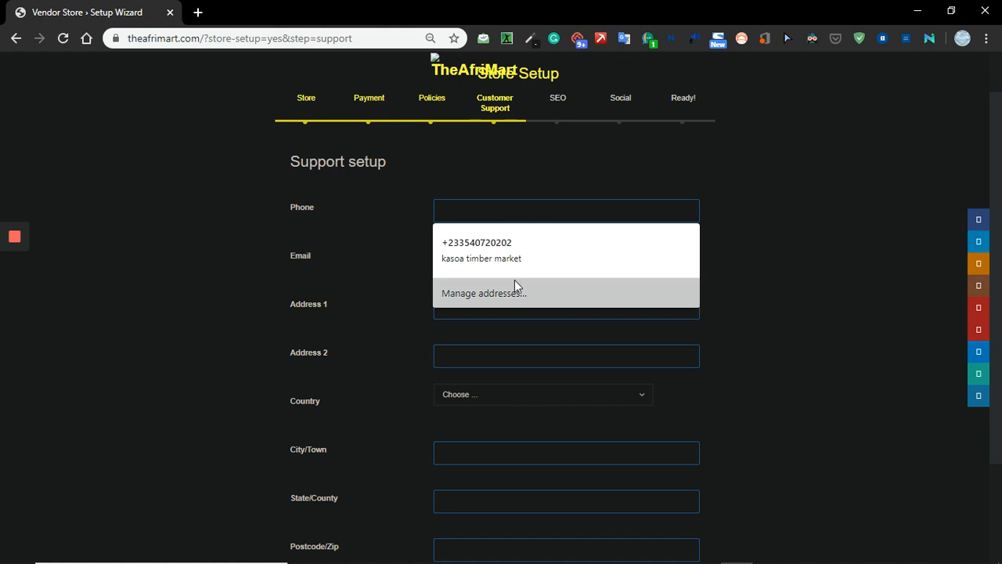
pyautogui.click(521, 249)
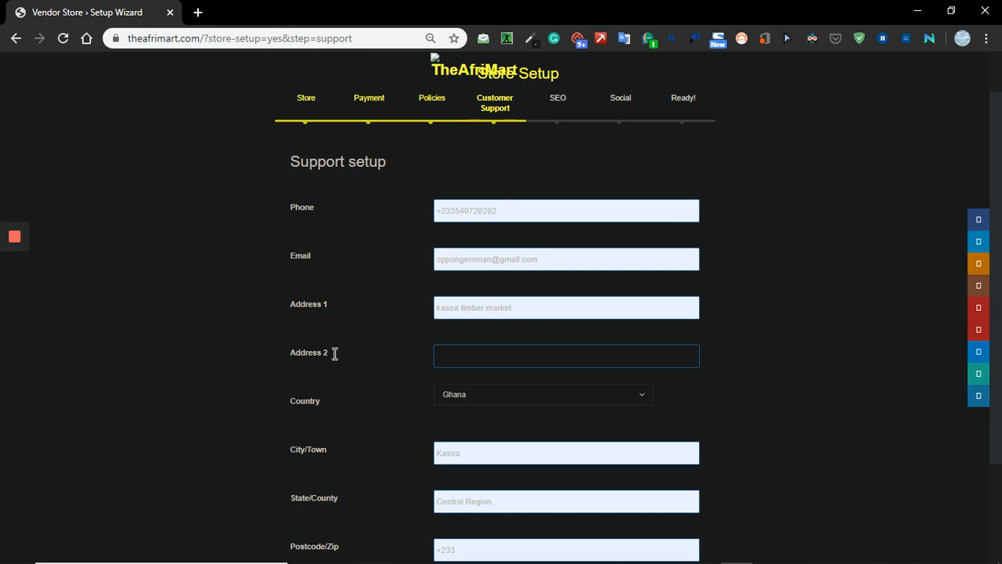
pyautogui.scroll(-3, 615, 474)
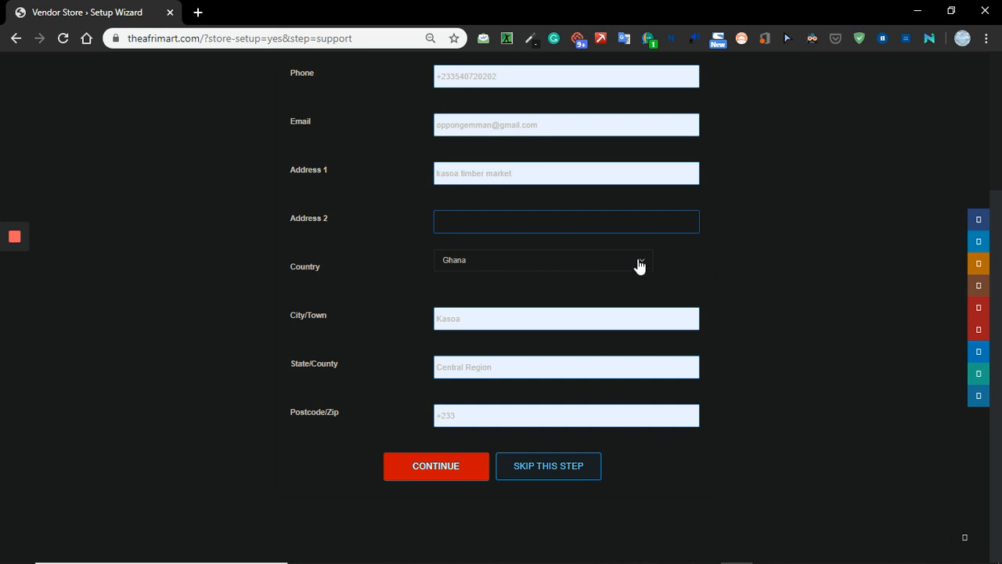
pyautogui.scroll(3, 698, 277)
pyautogui.scroll(-3, 704, 268)
pyautogui.click(462, 468)
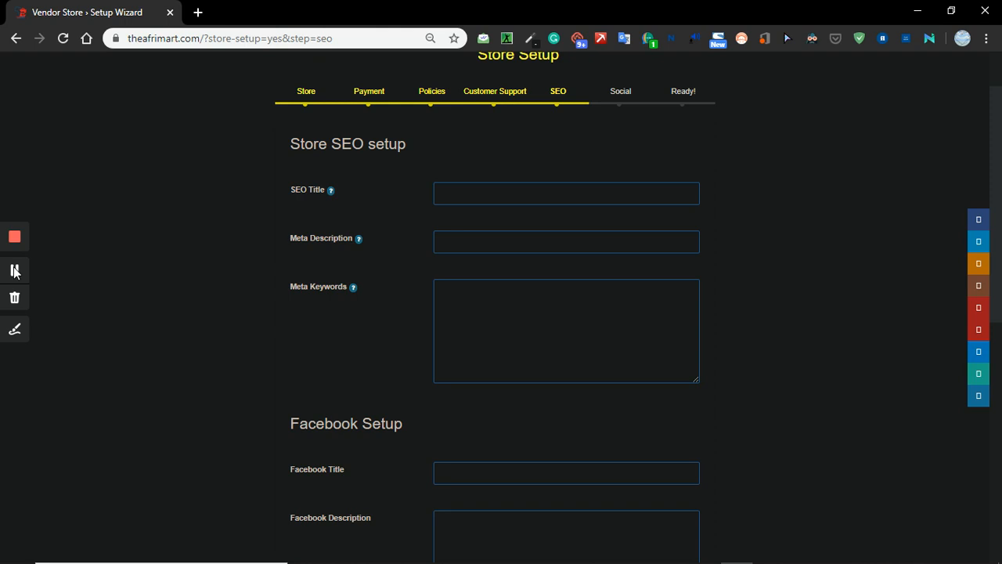
pyautogui.scroll(-1, 473, 187)
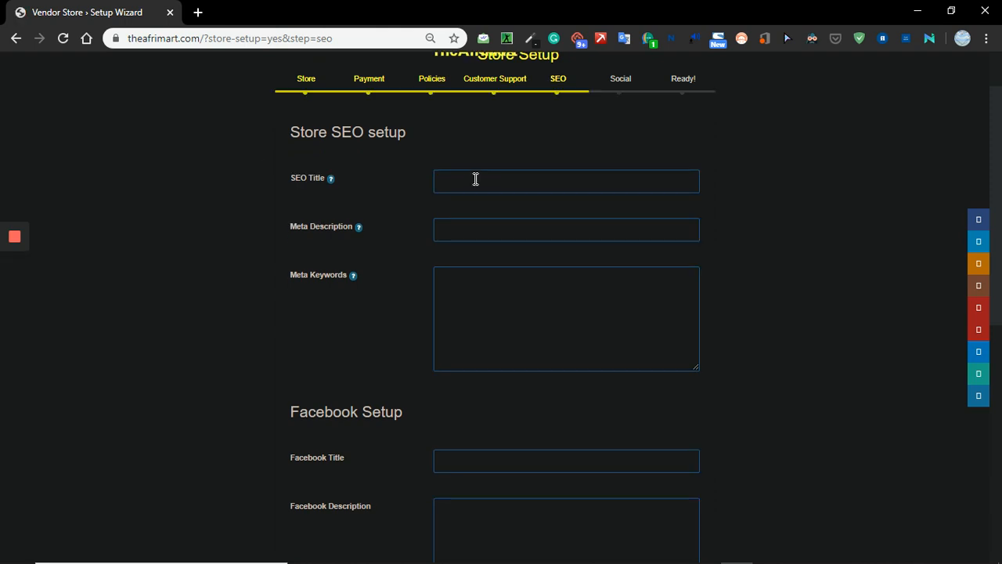
# Enter "Demo123 kids clothing in Ghana" as the SEO title, reworking the saved title suggestion.
pyautogui.click(475, 179)
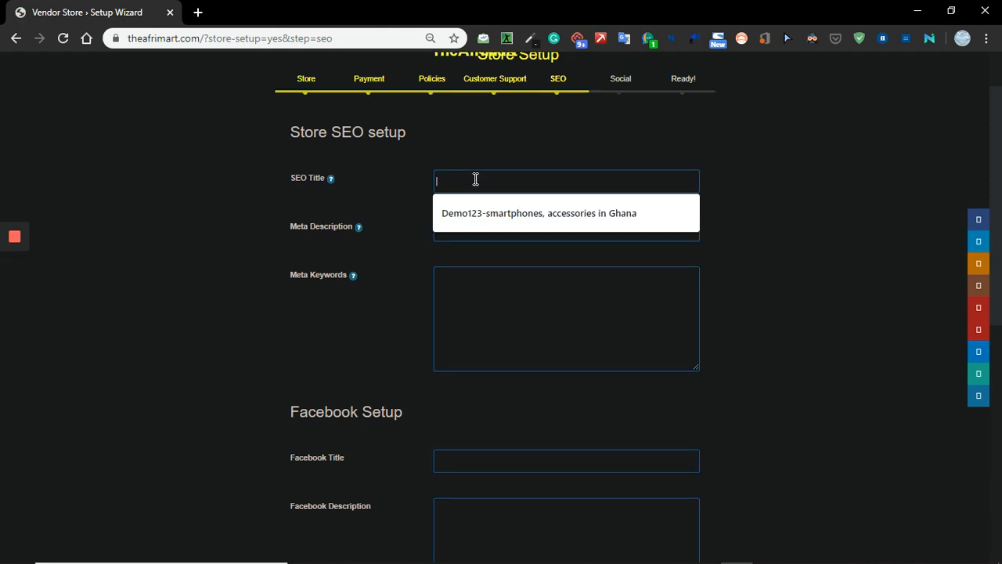
pyautogui.click(513, 210)
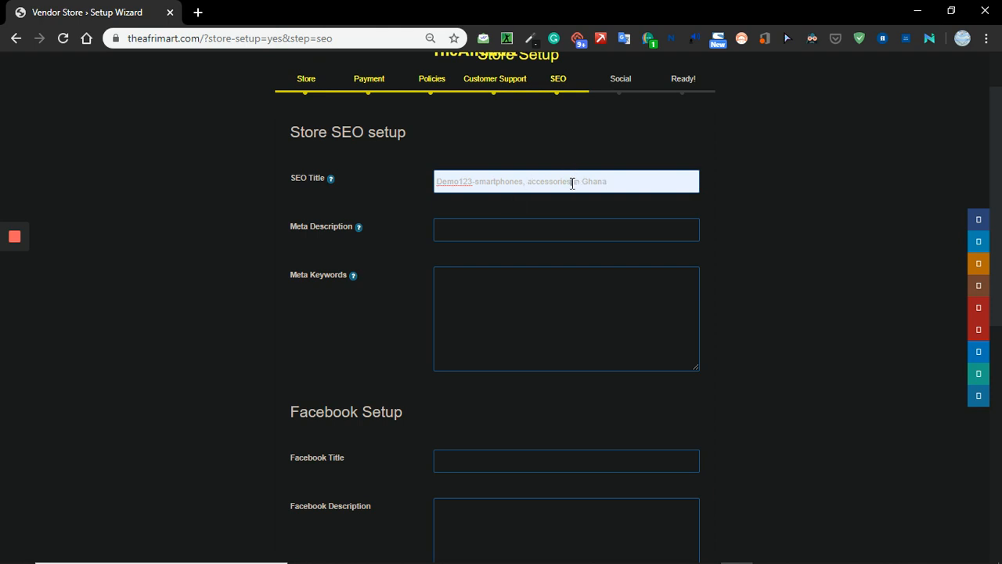
pyautogui.moveTo(572, 183); pyautogui.dragTo(435, 181)
pyautogui.press('BackSpace')
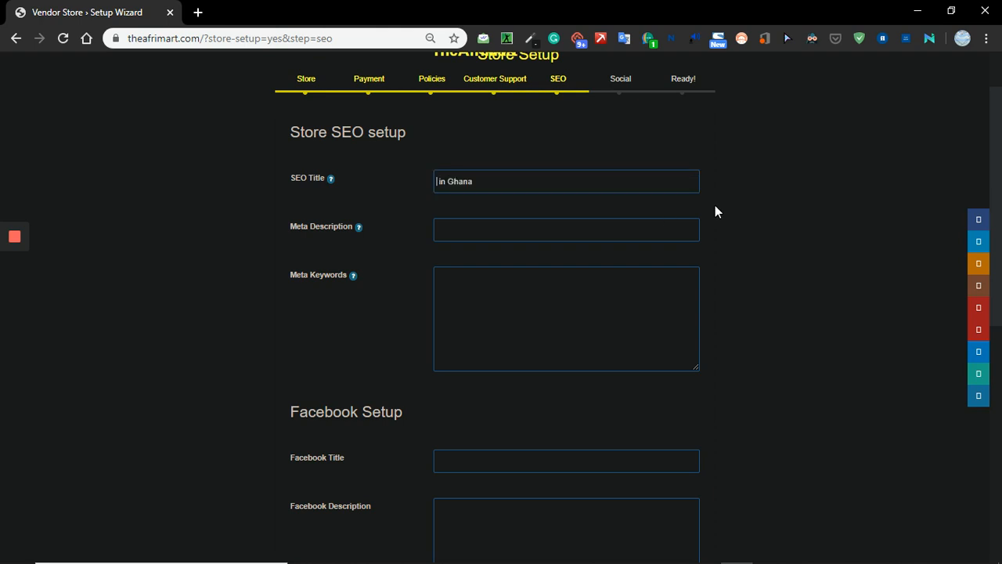
pyautogui.write('Demo123 kids polo ')
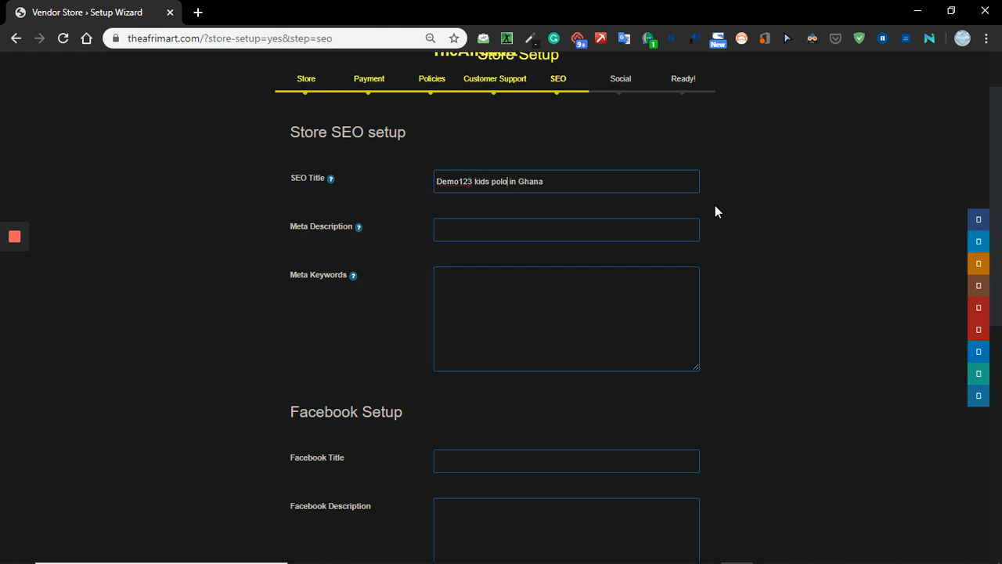
pyautogui.write('shir')
pyautogui.press('BackSpace')
pyautogui.press('BackSpace')
pyautogui.press('BackSpace')
pyautogui.press('BackSpace')
pyautogui.press('BackSpace')
pyautogui.press('BackSpace')
pyautogui.press('BackSpace')
pyautogui.press('BackSpace')
pyautogui.write('clothing')
# Begin the meta description with "Beautiful boys and girls clothing".
pyautogui.moveTo(357, 230)
pyautogui.click(494, 228)
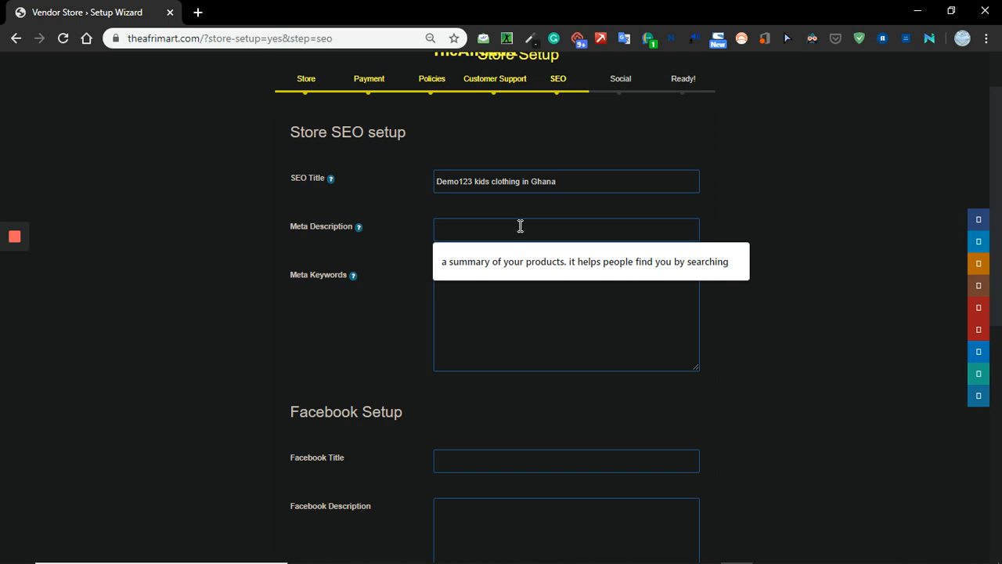
pyautogui.write('B')
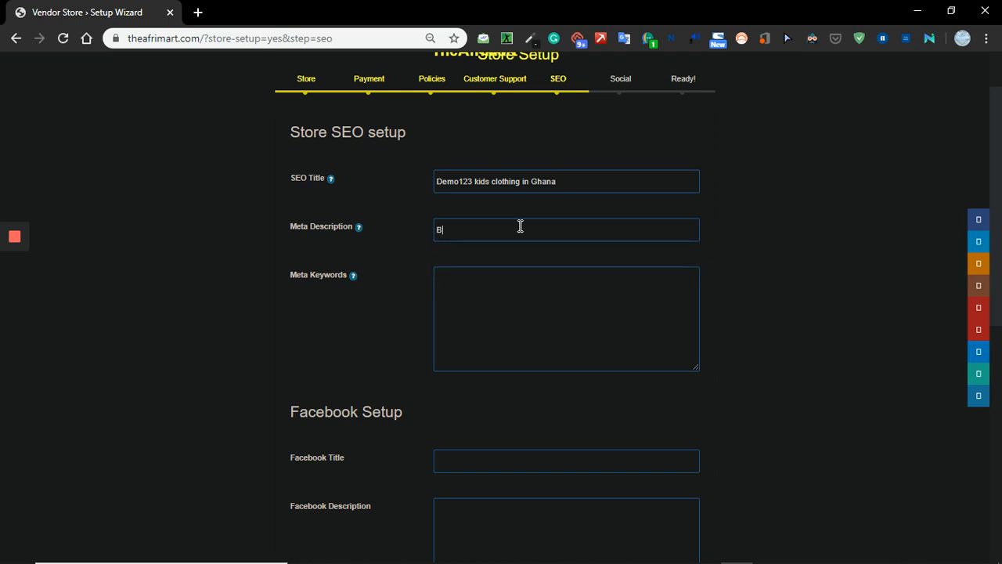
pyautogui.write('eautiful boys and gur')
pyautogui.press('BackSpace')
pyautogui.press('BackSpace')
pyautogui.write('irls cloth')
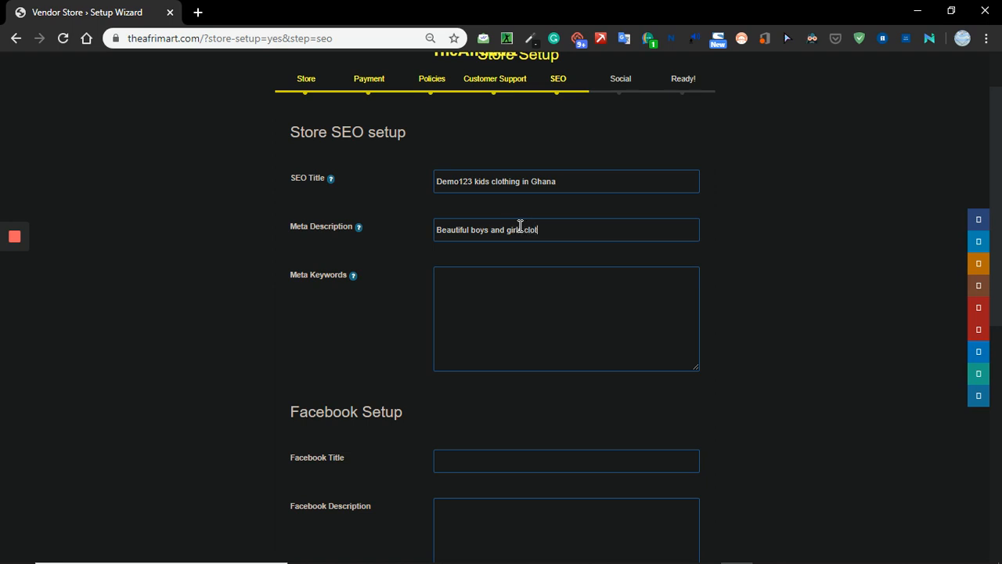
pyautogui.write('ing such as polo, raulph lauren')
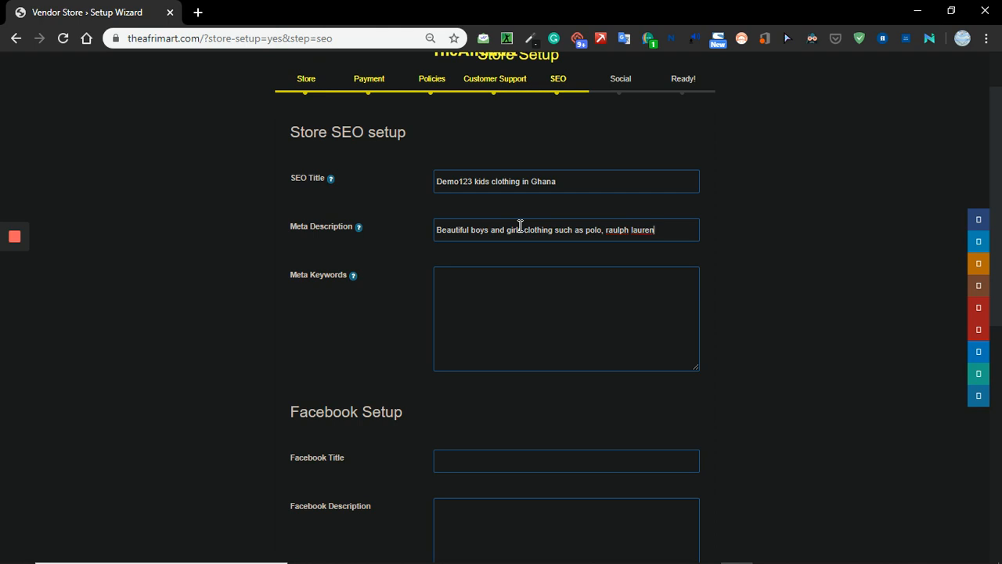
# Enter "polo shirt for kids" as the first meta keyword phrase.
pyautogui.moveTo(355, 277)
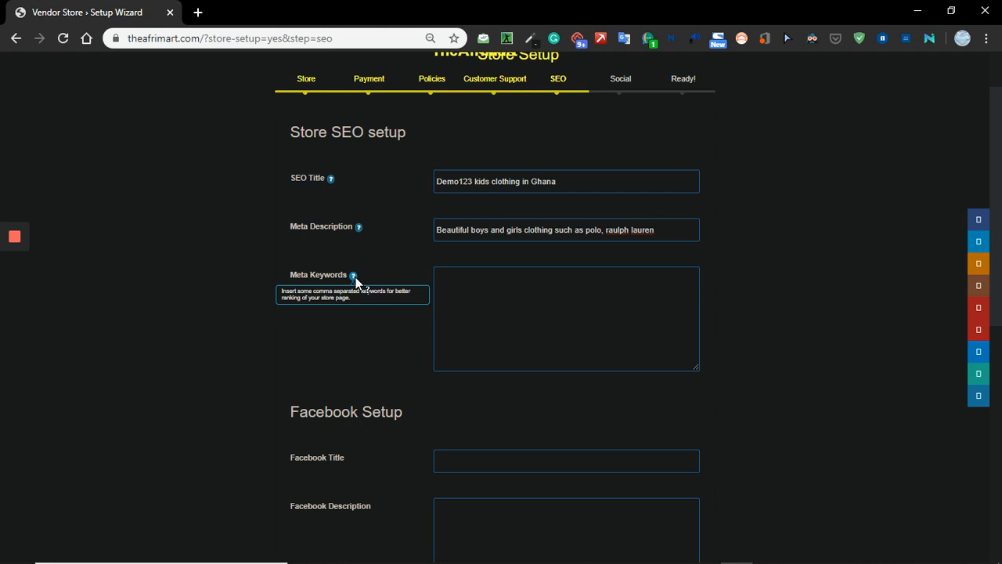
pyautogui.click(450, 273)
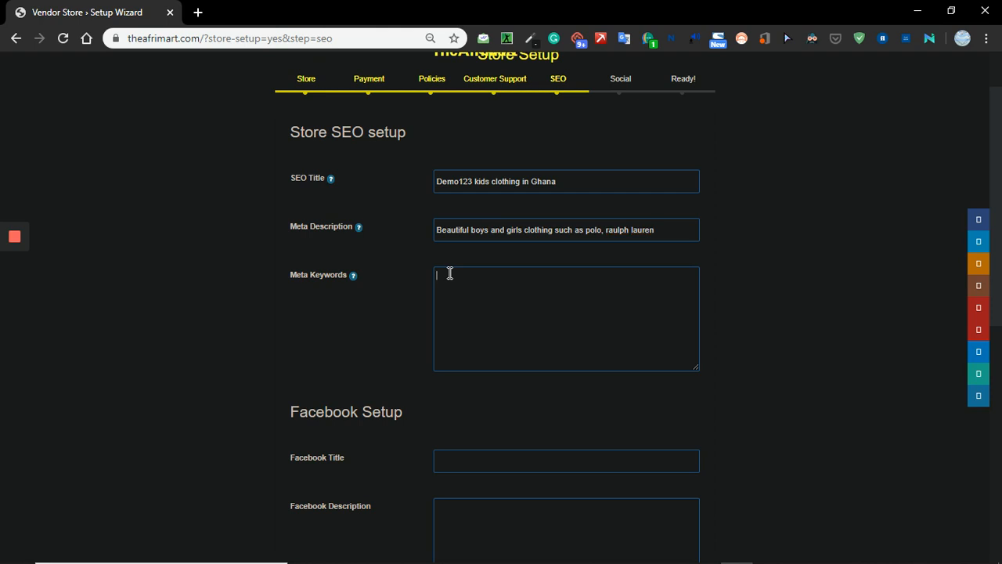
pyautogui.write('polo shirt for kids po')
# Add "shirt for boys" as the second meta keyword phrase, on its own line.
pyautogui.press('BackSpace')
pyautogui.press('BackSpace')
pyautogui.write('shirt for bys')
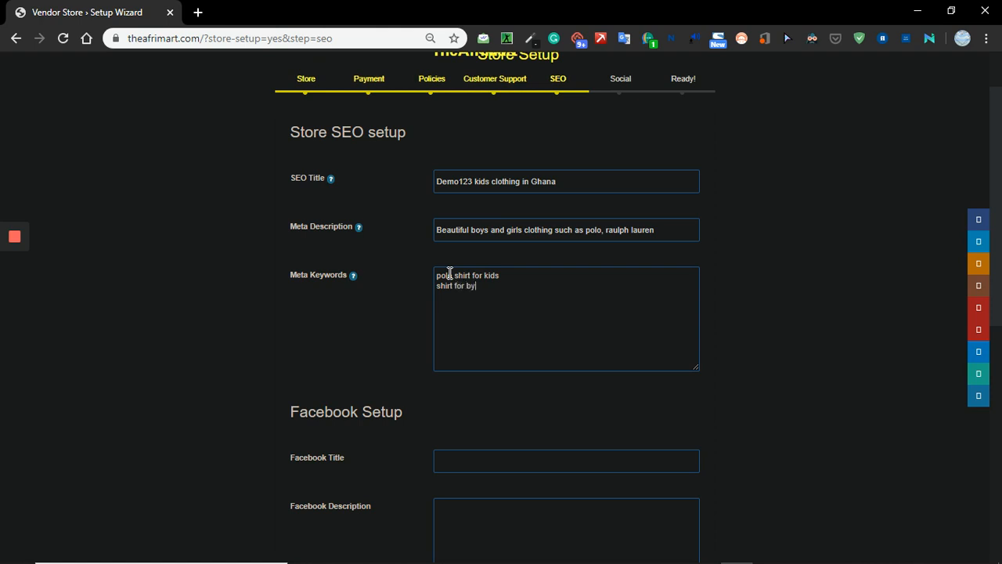
pyautogui.press('BackSpace')
pyautogui.press('BackSpace')
pyautogui.write('oys')
# Add "wedding drewss for babies" on a third line of the meta keywords.
pyautogui.press('Return')
pyautogui.write('wedding drewss for babies')
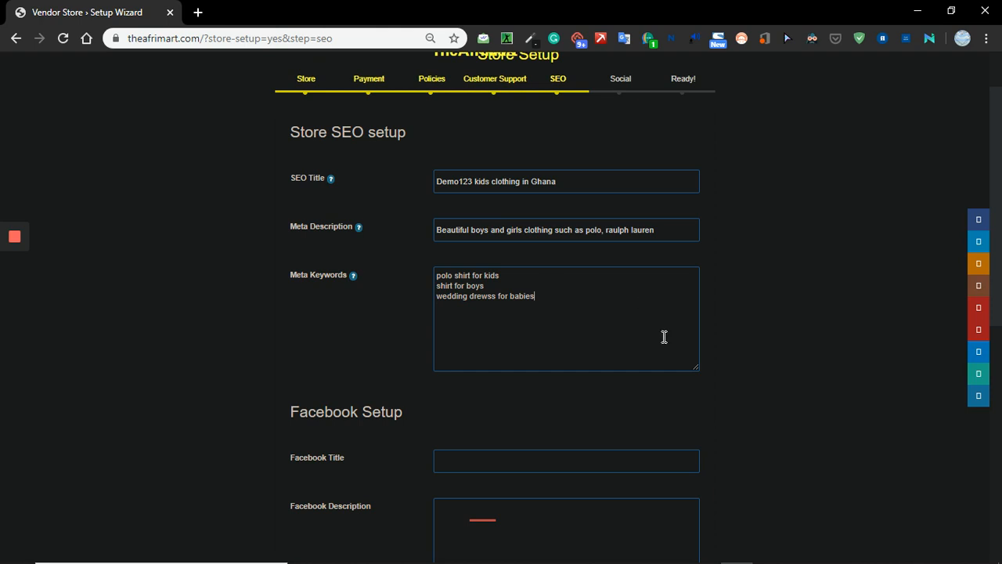
# Leave the Facebook and Twitter SEO fields empty and continue to the social setup.
pyautogui.scroll(-3, 670, 321)
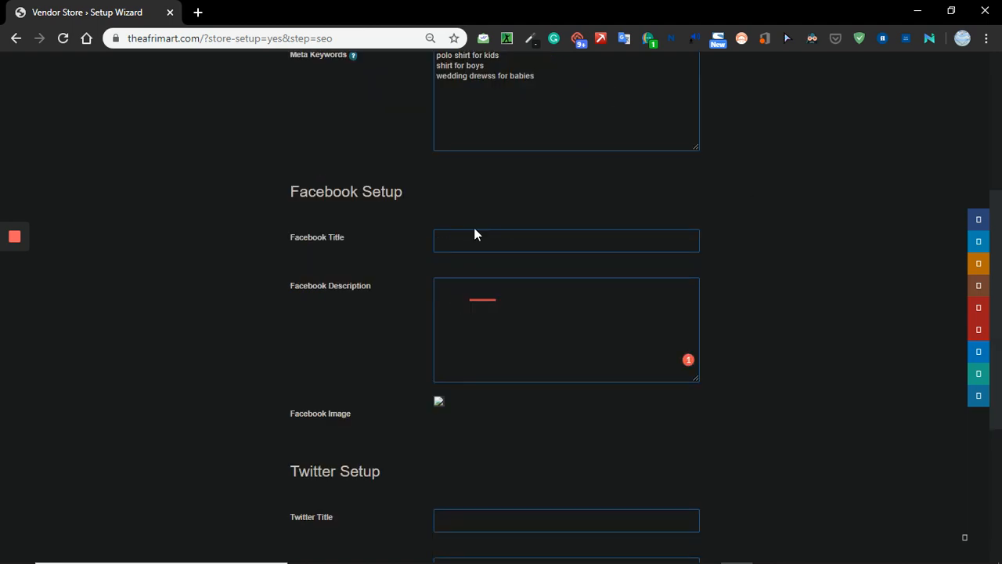
pyautogui.scroll(-3, 488, 306)
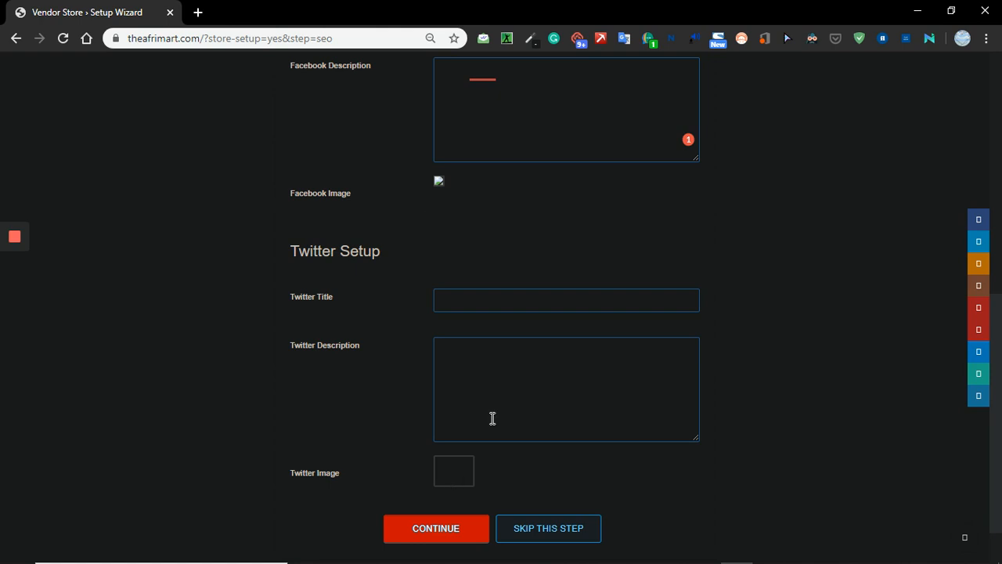
pyautogui.click(459, 535)
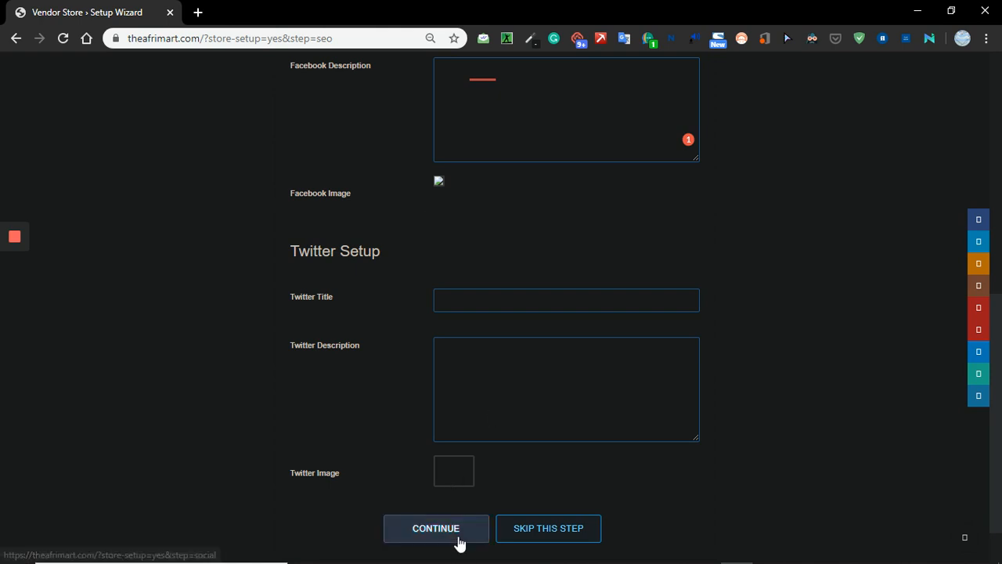
# Fill the Twitter, Facebook and Instagram fields with the suggested saved profile links.
pyautogui.moveTo(14, 270)
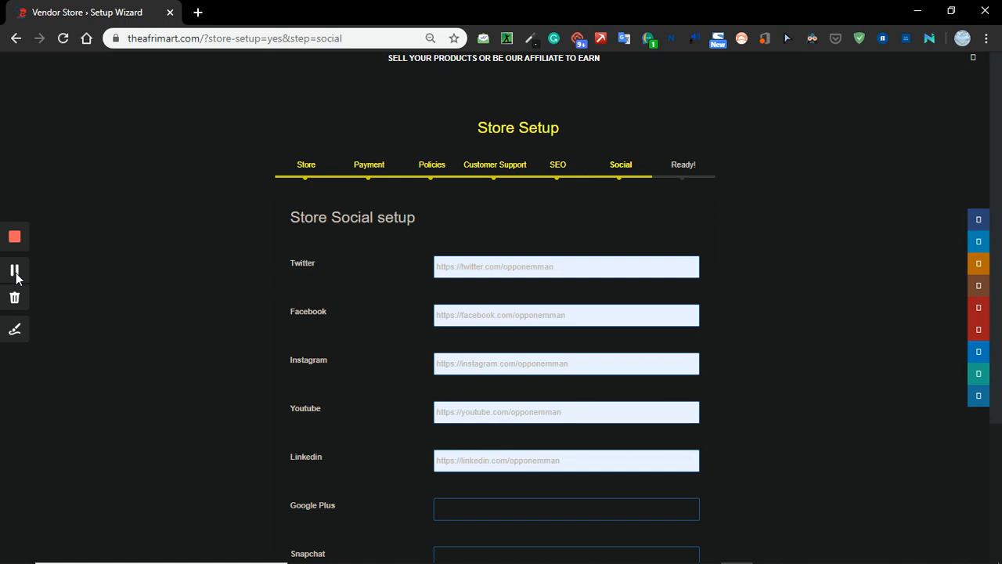
pyautogui.click(568, 266)
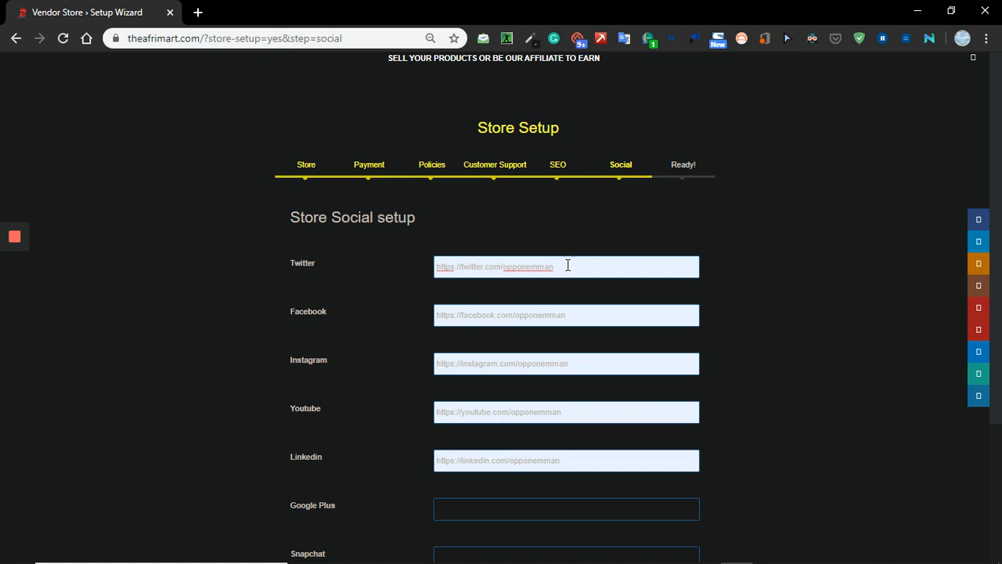
pyautogui.press('BackSpace')
pyautogui.write('m/opponemmam')
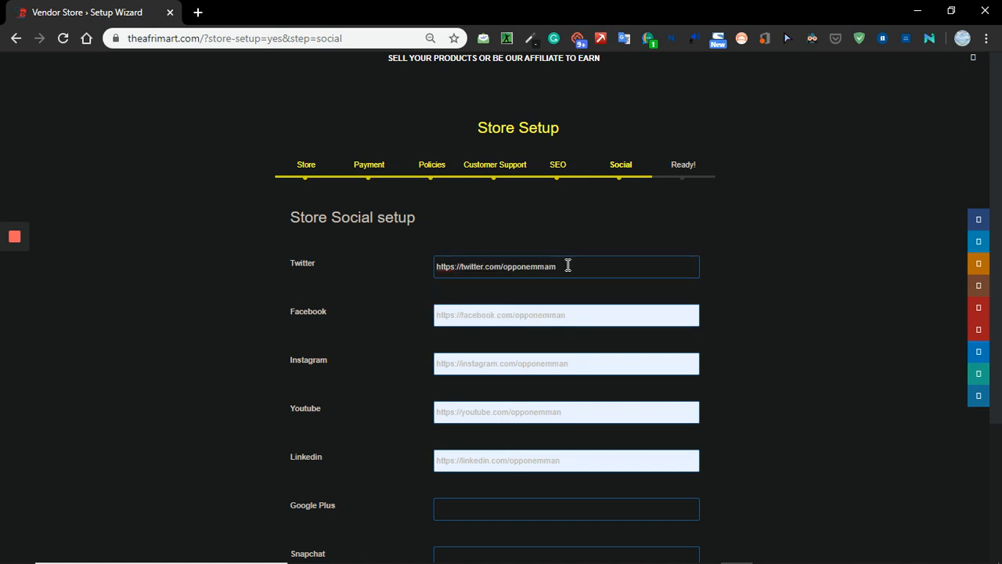
pyautogui.click(577, 317)
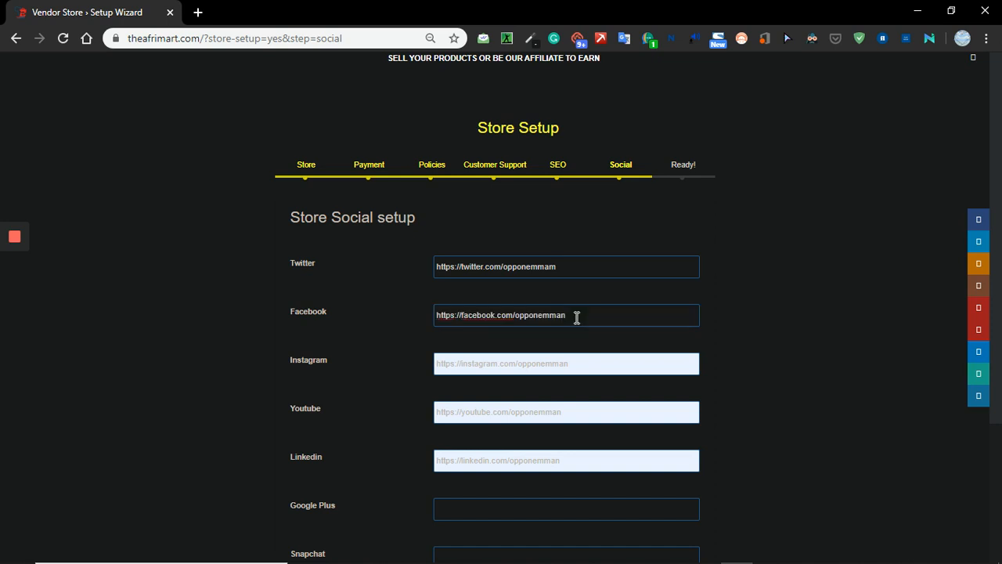
pyautogui.click(587, 357)
# Fill the Youtube and Linkedin fields with the suggested saved profile links and continue to the final setup page.
pyautogui.click(614, 391)
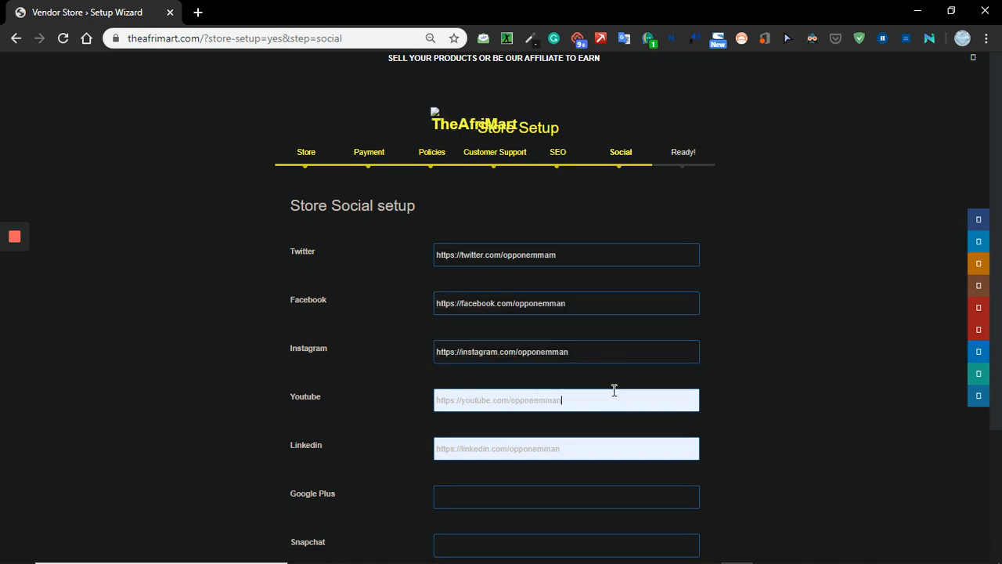
pyautogui.write('nemmann')
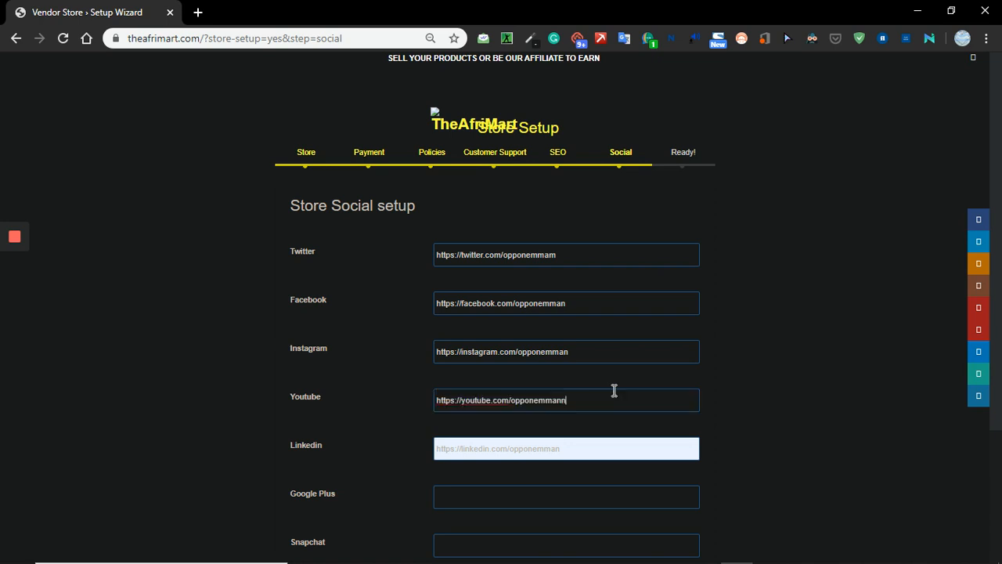
pyautogui.click(574, 452)
pyautogui.write('nkedin.com/opponemmann')
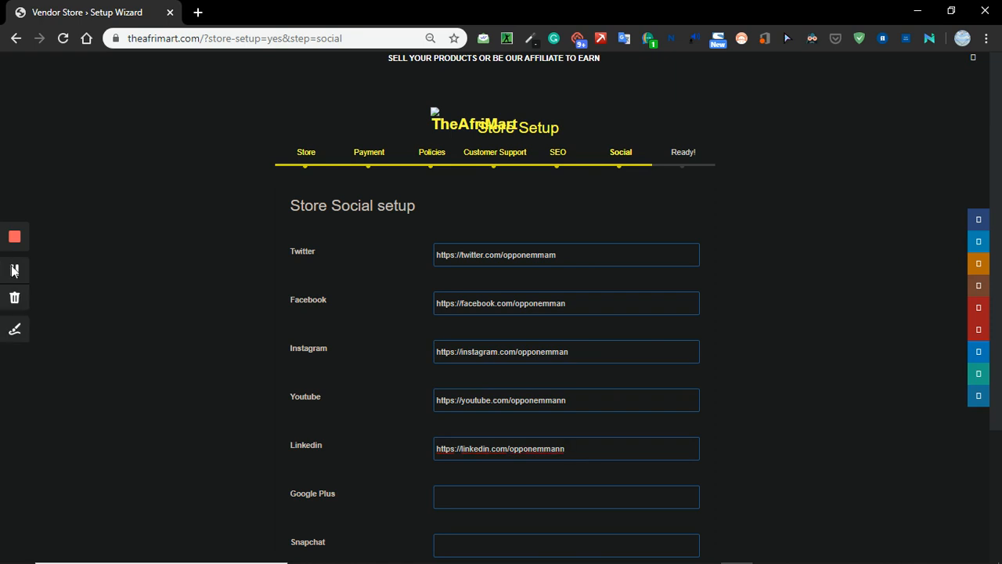
pyautogui.scroll(-2, 437, 472)
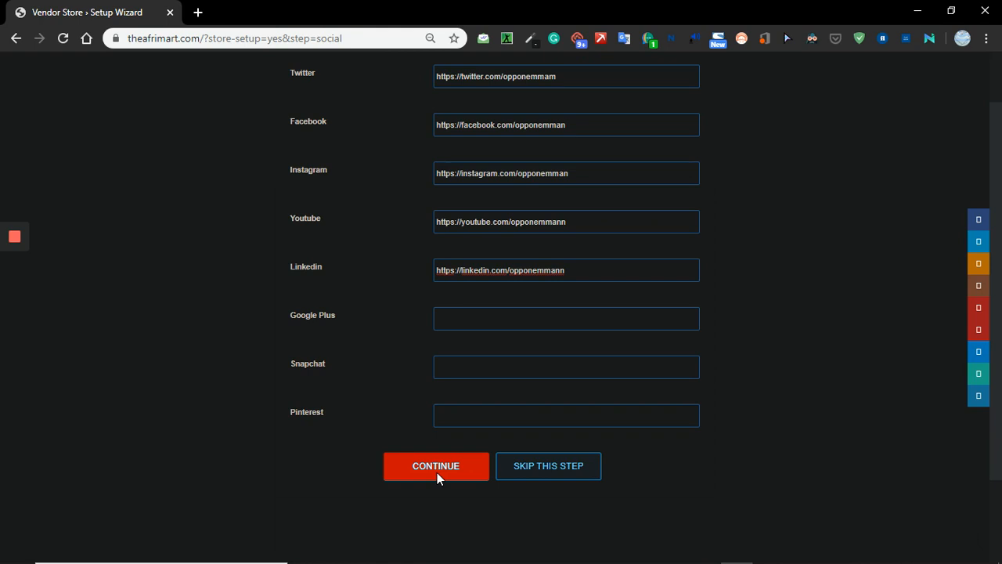
pyautogui.click(437, 473)
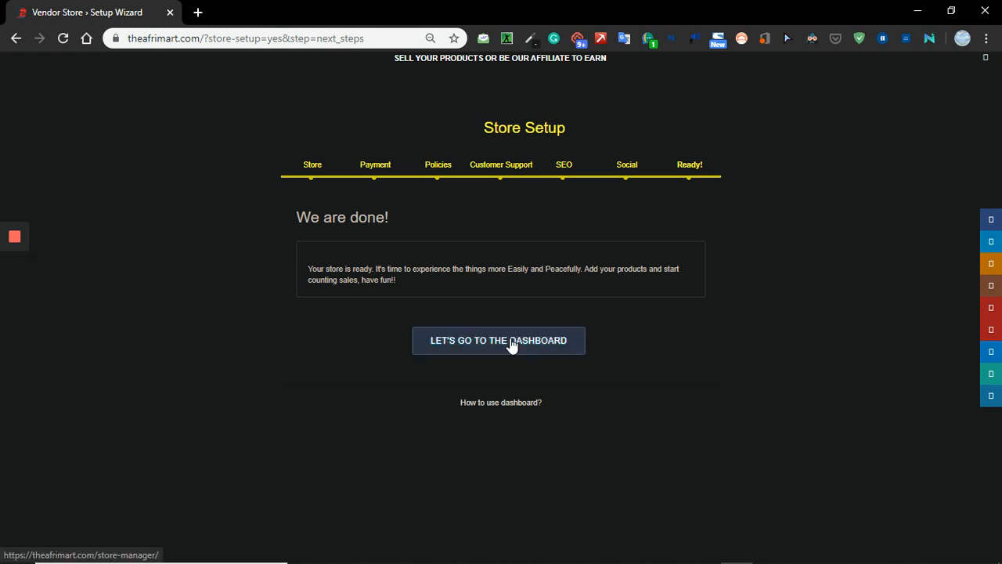
# Go from the completed setup to the store dashboard and look over its sales overview and analytics.
pyautogui.click(513, 396)
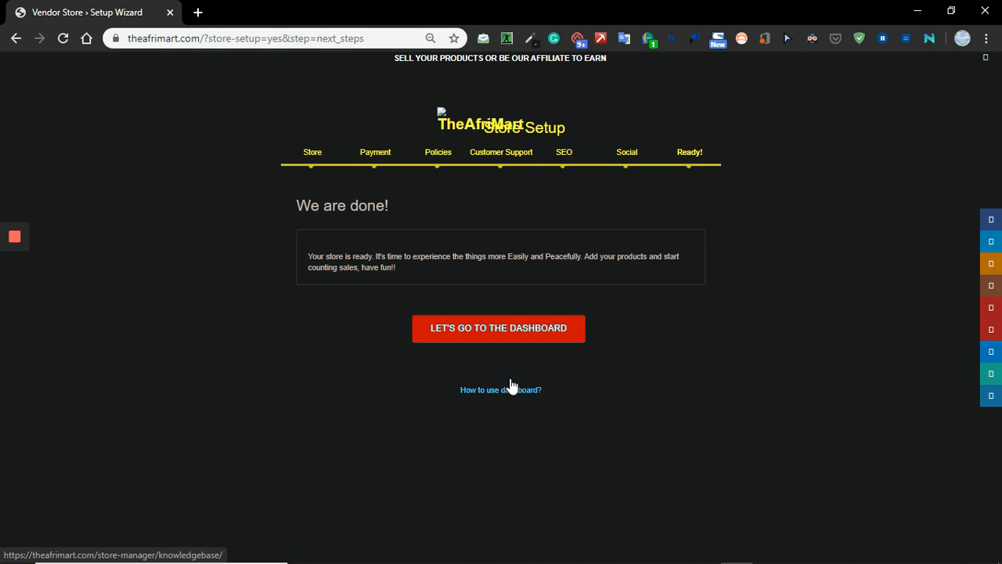
pyautogui.click(496, 336)
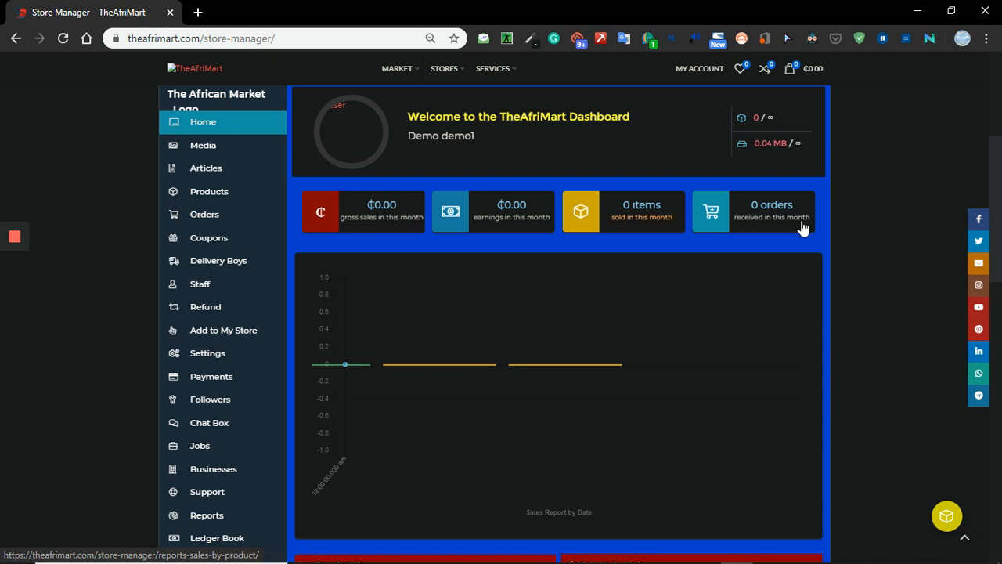
pyautogui.scroll(-2, 898, 400)
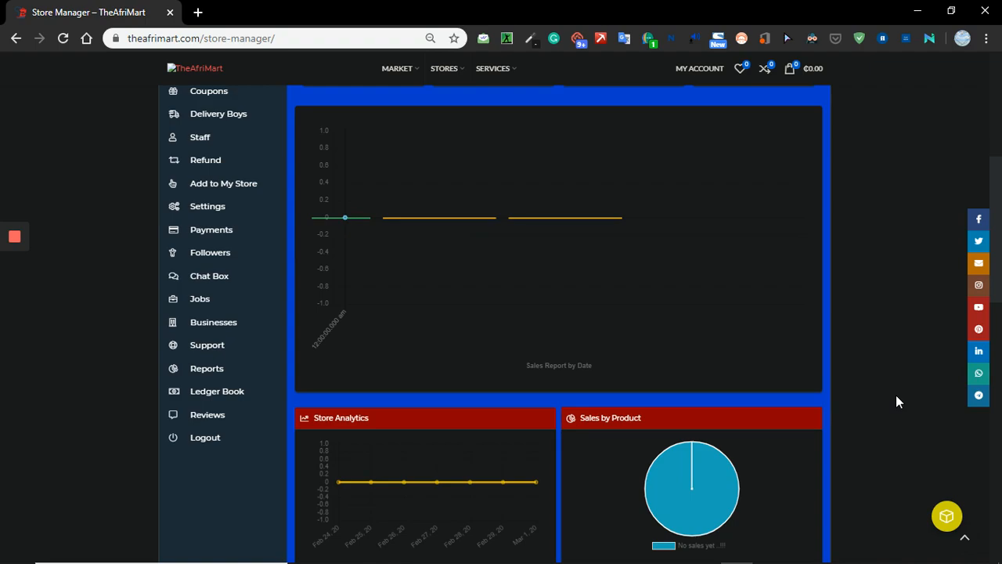